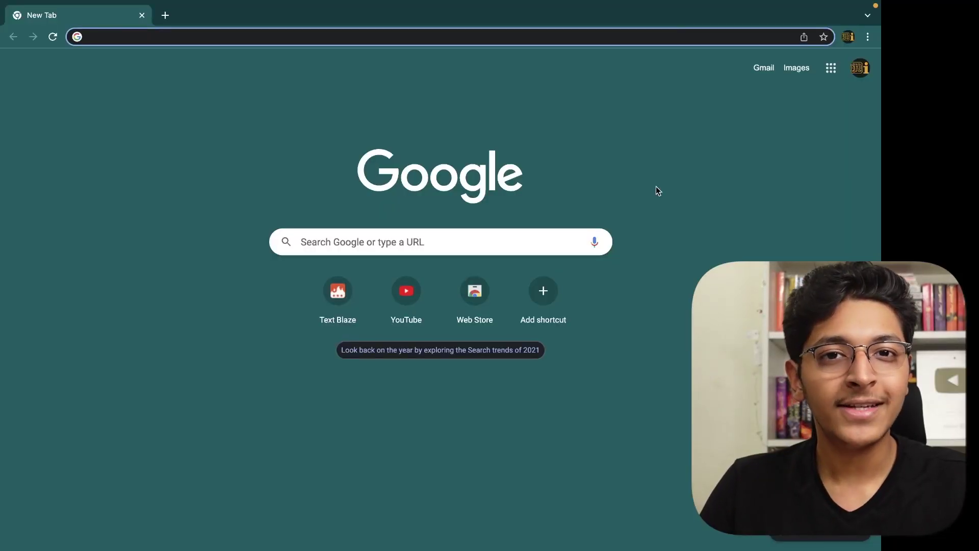
Install the Text Blaze extension in Chrome from blaze.today via the Chrome Web Store.
type("blaze.today")
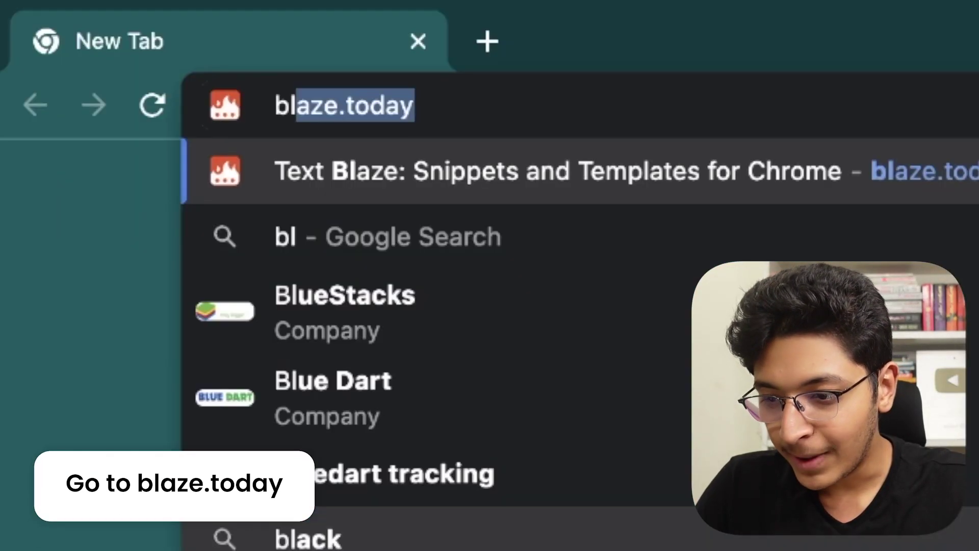
key("Return")
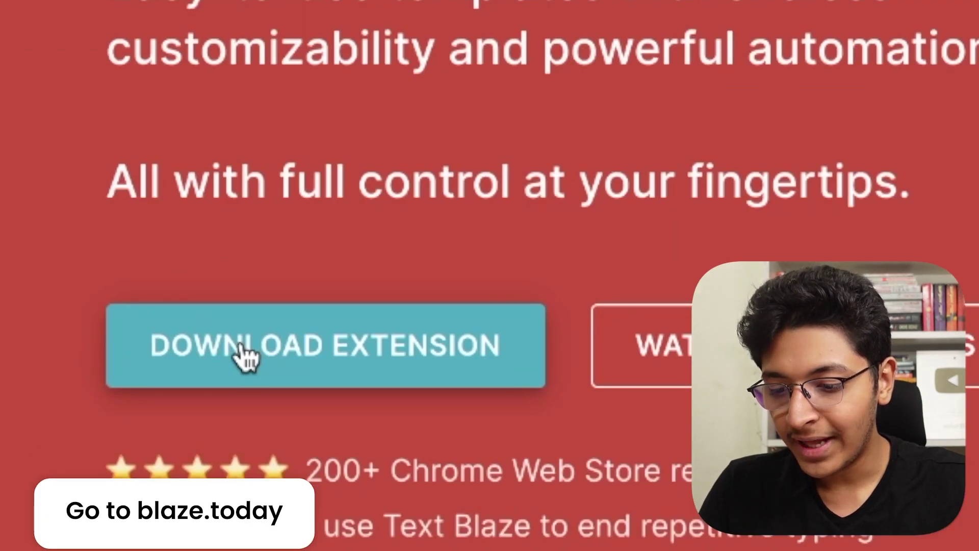
left_click(243, 343)
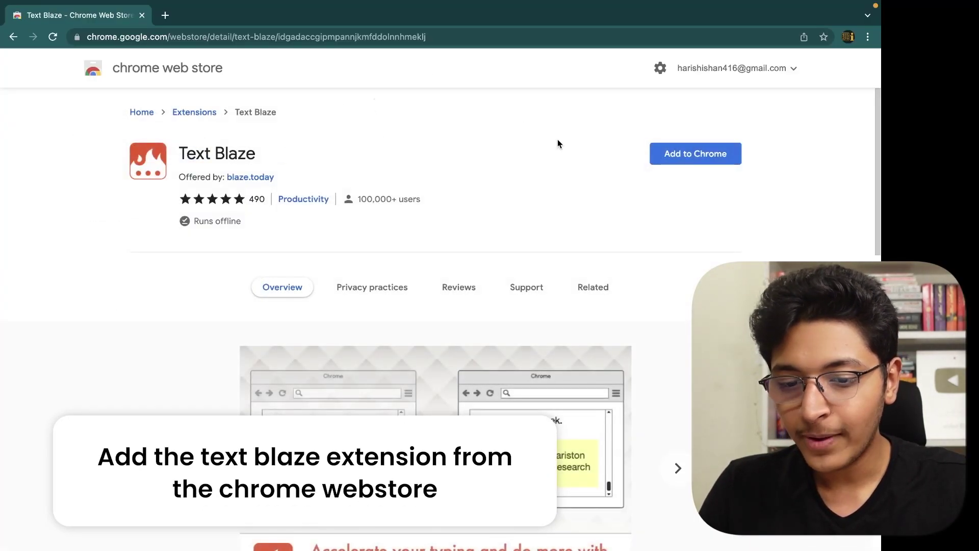
left_click(696, 154)
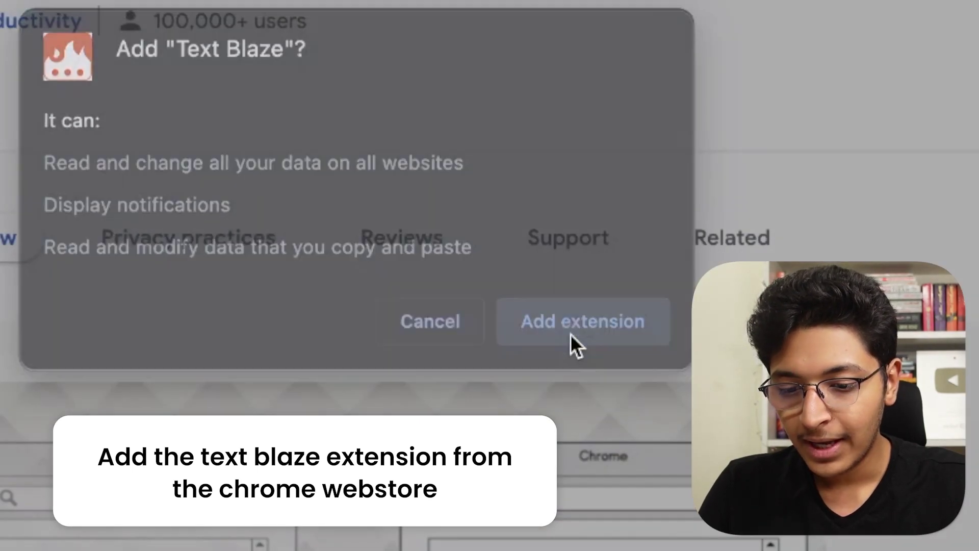
left_click(574, 349)
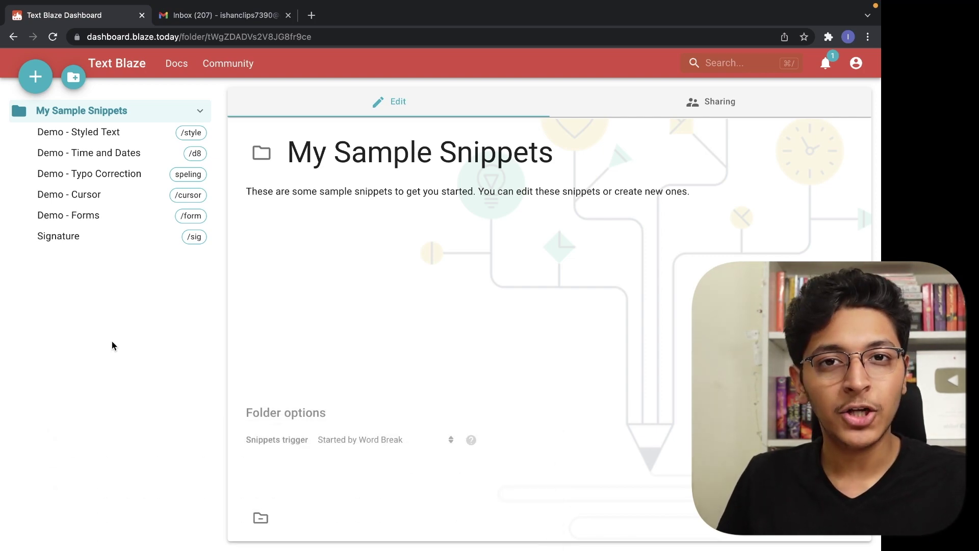
Create a snippet labelled 'Schedule a meeting' with shortcut /sm, starting its body 'Hey, Thanks a lot for'.
left_click(35, 77)
left_click(324, 153)
left_click_drag(324, 153, 230, 153)
type("Sche")
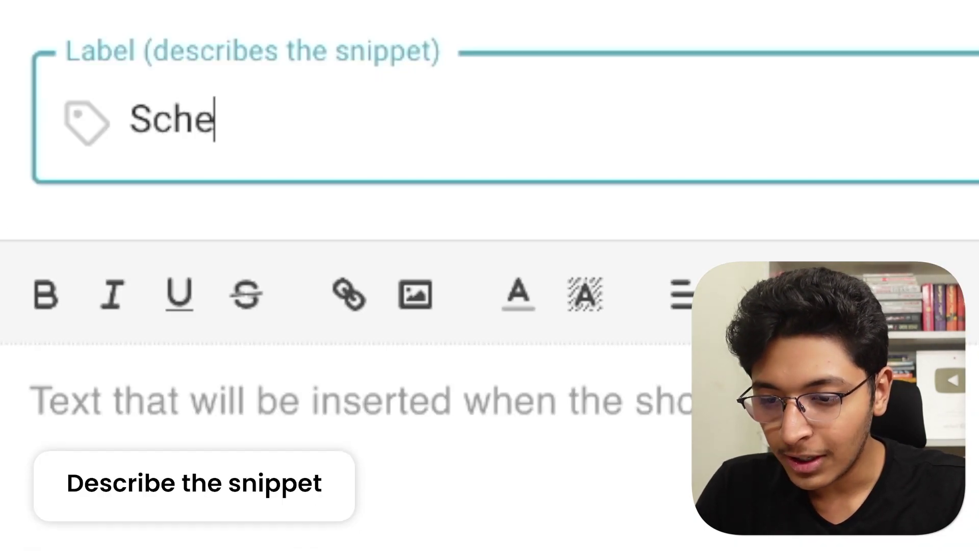
type("dule a meeting")
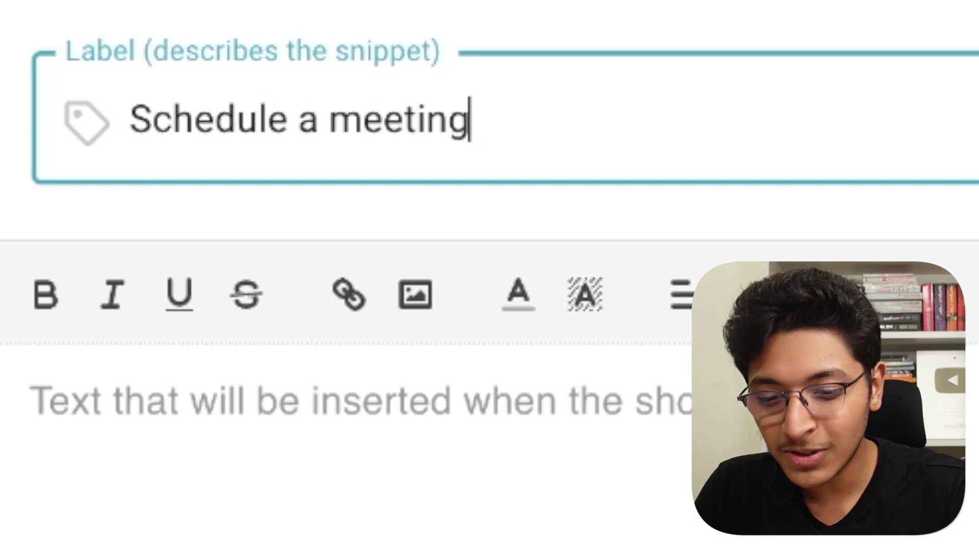
key("Tab")
type("/sm")
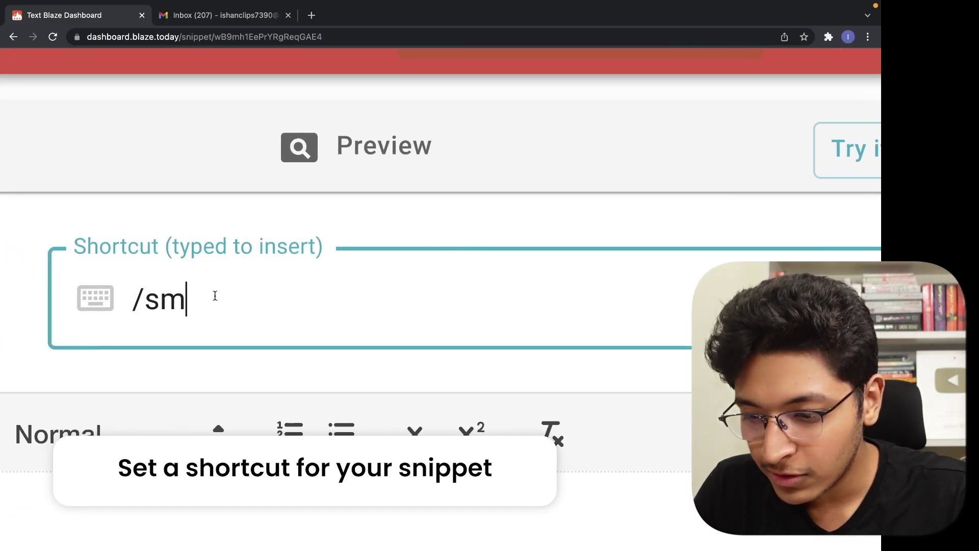
left_click(312, 298)
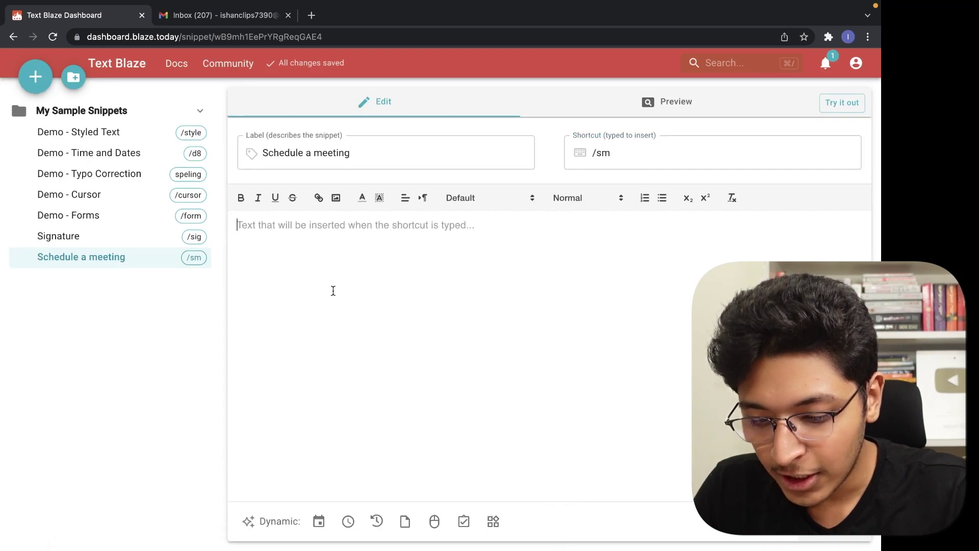
type("Hey, ")
type("Thanks a lot for reaching out.")
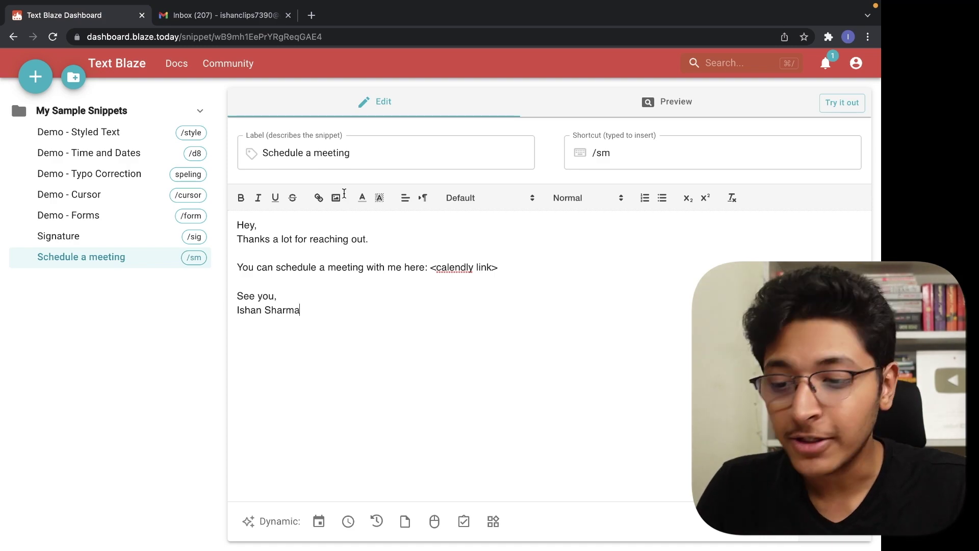
Address the Gmail draft to the contact's e-mail address and expand /sm into the meeting reply.
left_click(219, 14)
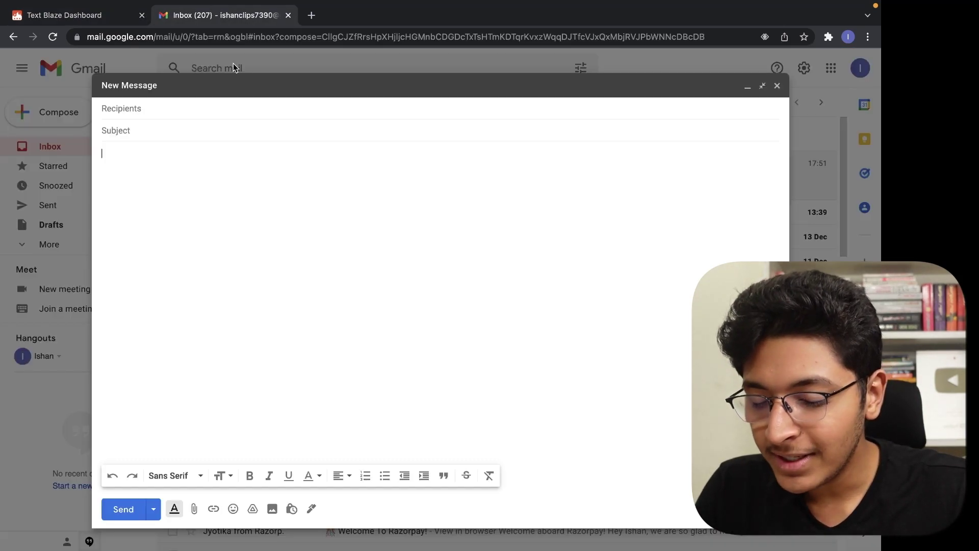
left_click(145, 110)
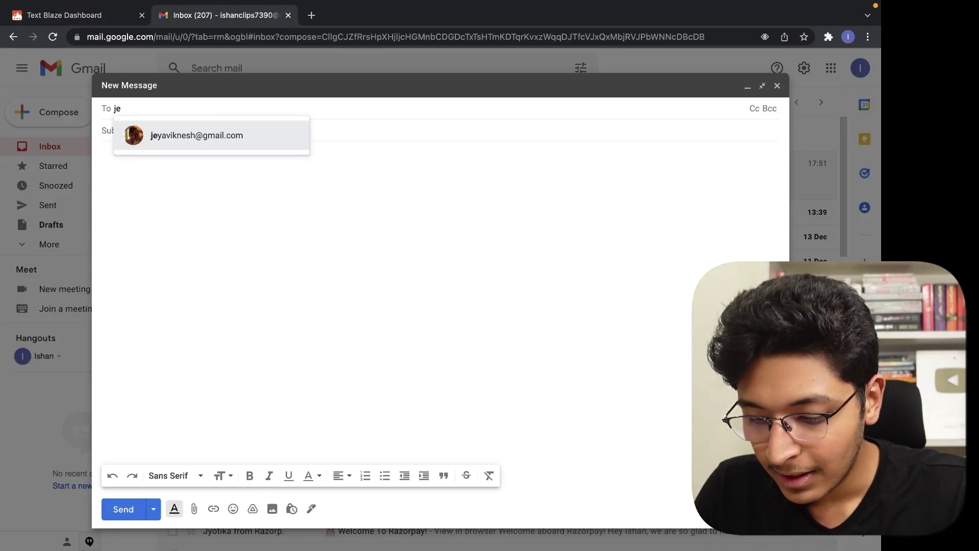
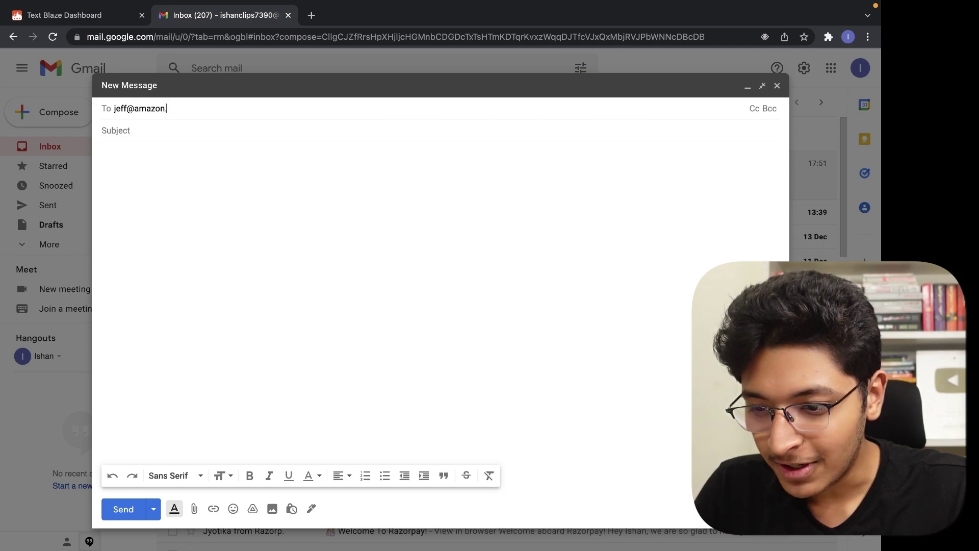
left_click(163, 155)
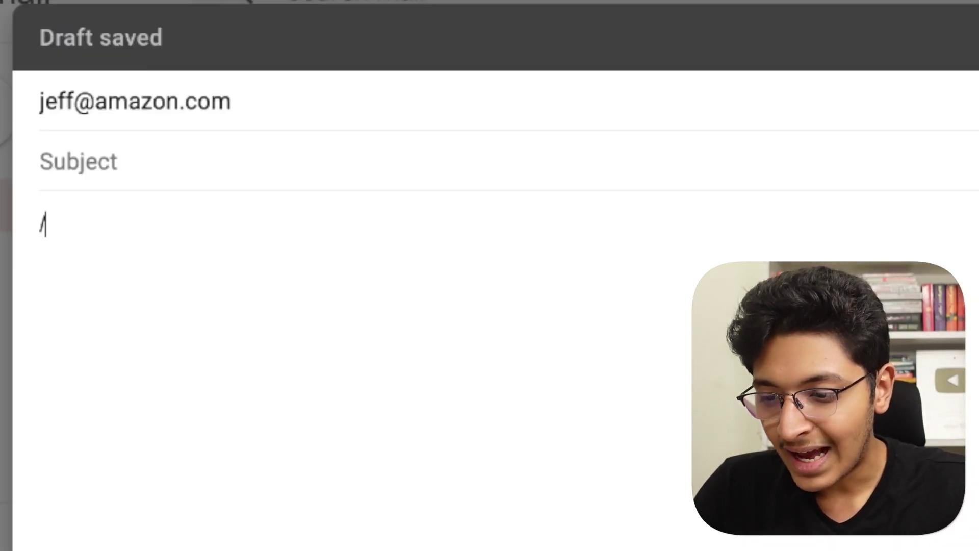
type("Hey, Thanks a lot for reaching out.  You can schedule a meeting with me here: <calendly link>  See you, Ishan Sharma")
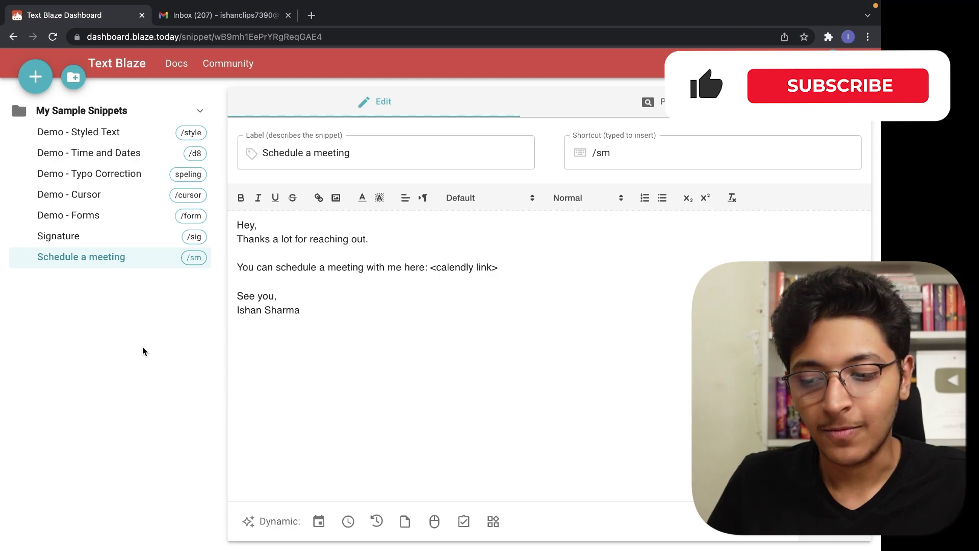
Create a new snippet labelled 'Reschedule a meeting' with shortcut /remeet.
left_click(35, 77)
triple_click(328, 151)
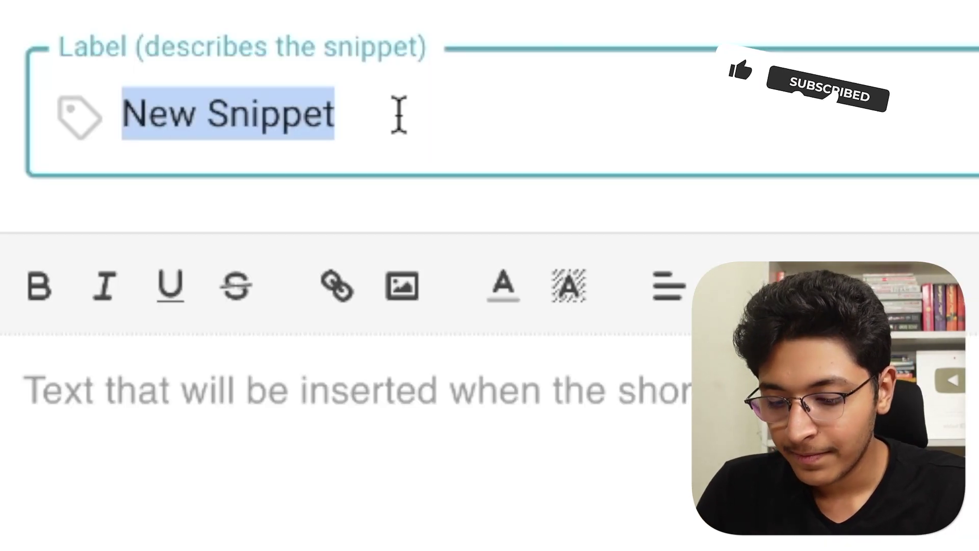
type("Reschedule a meeting")
key("Tab")
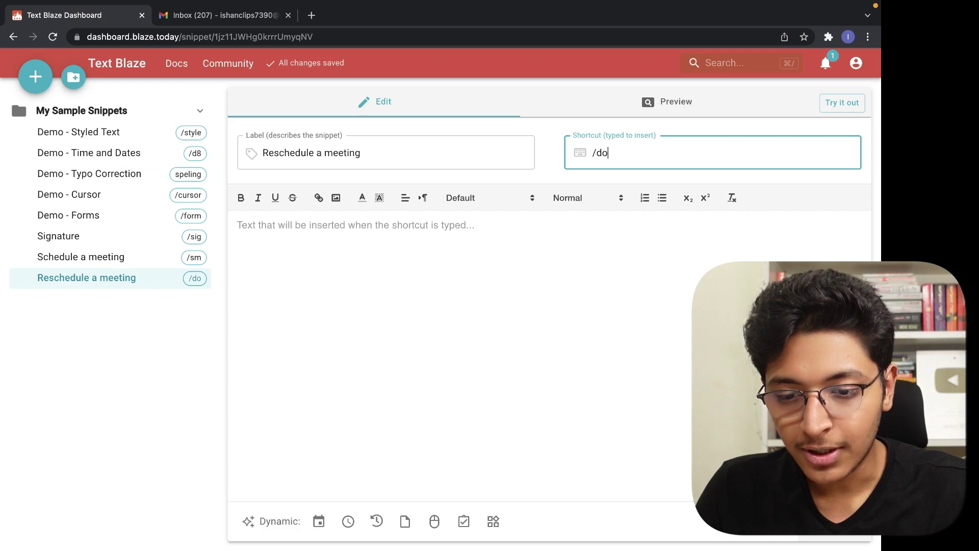
key("BackSpace")
key("BackSpace")
type("remeet")
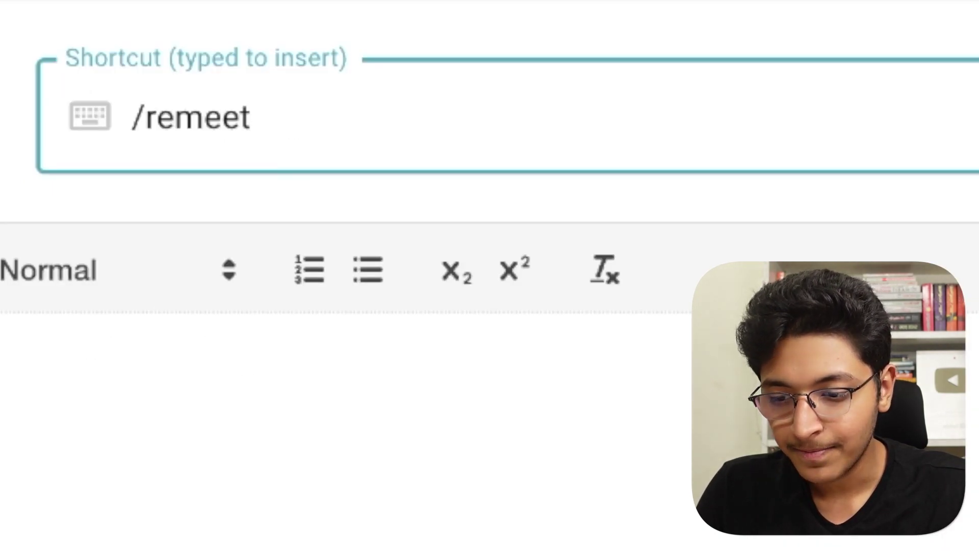
key("Tab")
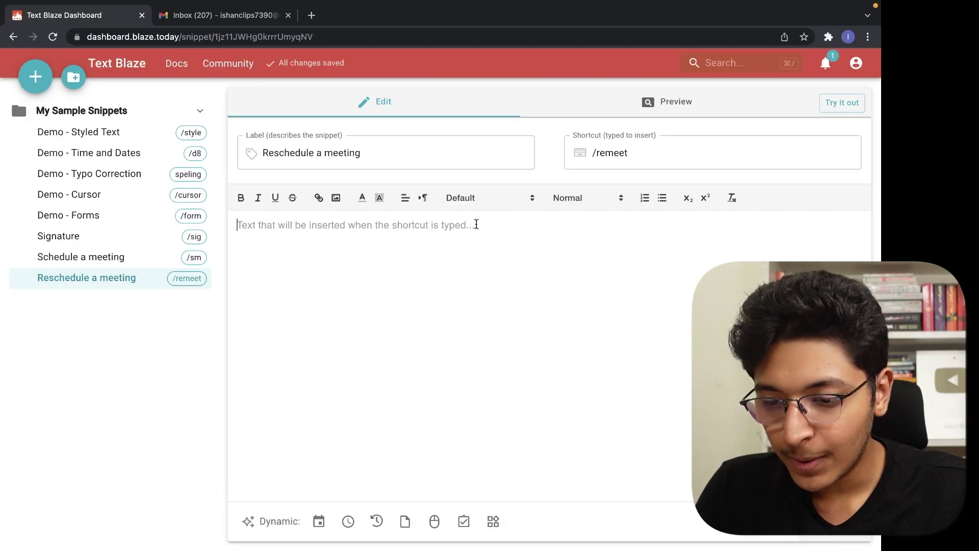
Write the apology, calendly rescheduling link line and signed sign-off, then test /rem in Gmail.
type("Hey,")
key("Return")
type("Sorry won't be able to join this meeting due to some urgent task.")
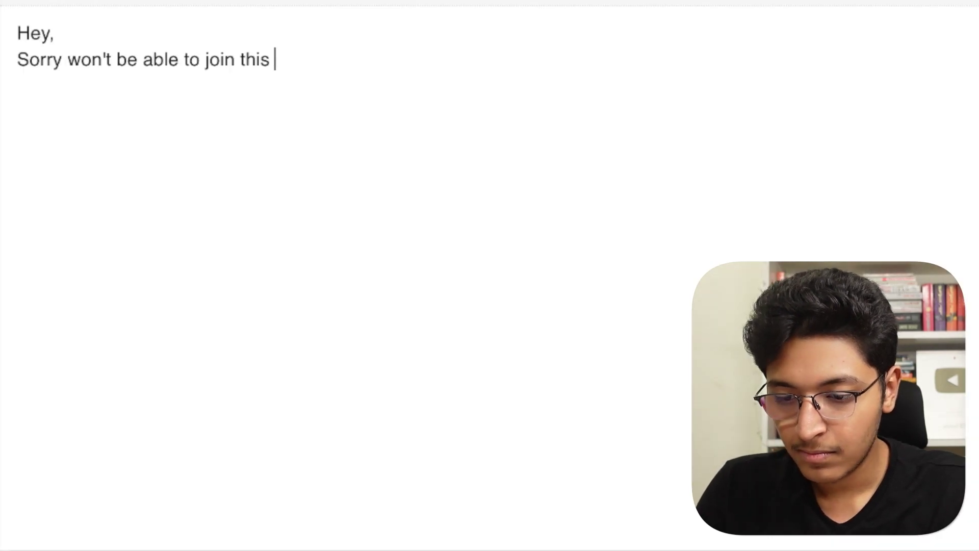
key("Return")
key("Return")
type("You can reshcedule the meeting with this link: <calendly link>")
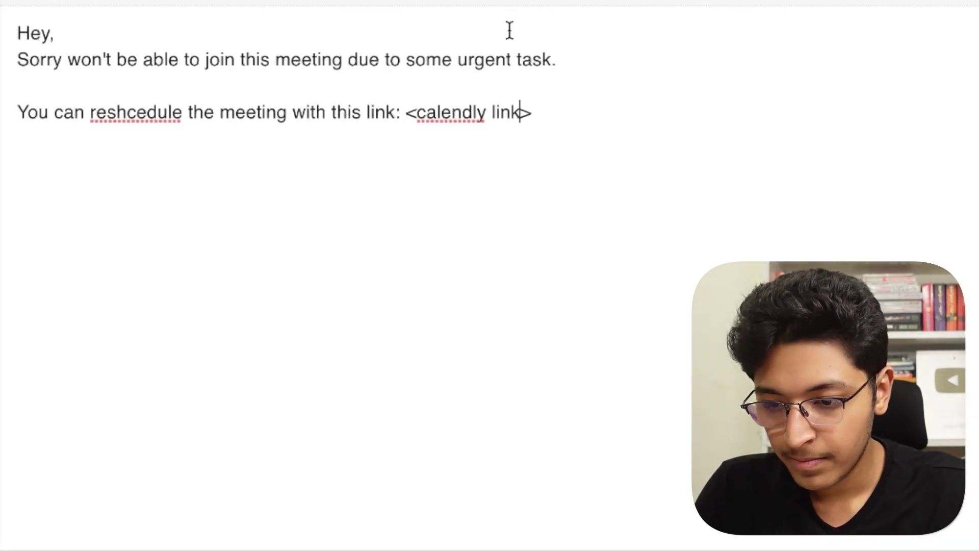
key("Return")
key("Return")
type("Thanks,")
key("Return")
type("Ishan Sharm")
type("a")
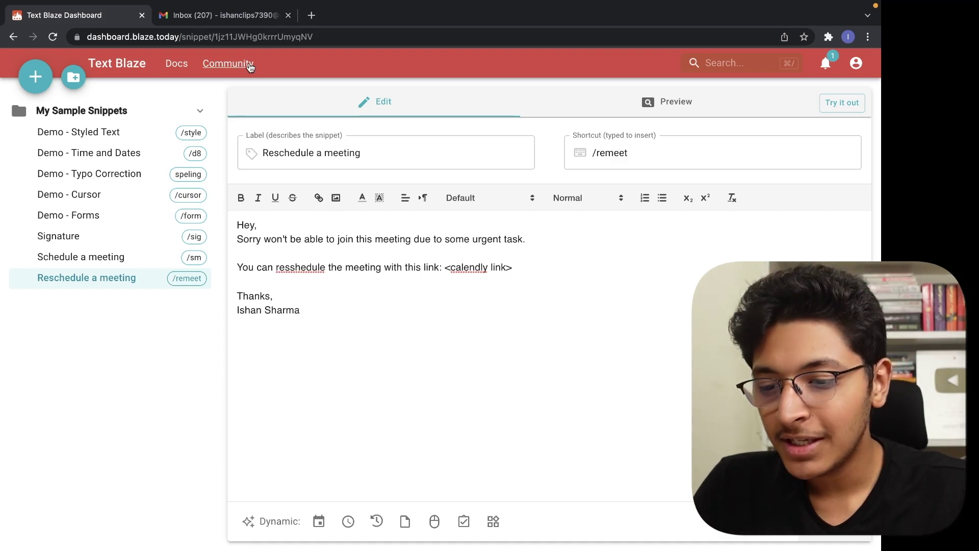
left_click(209, 11)
type("/rem")
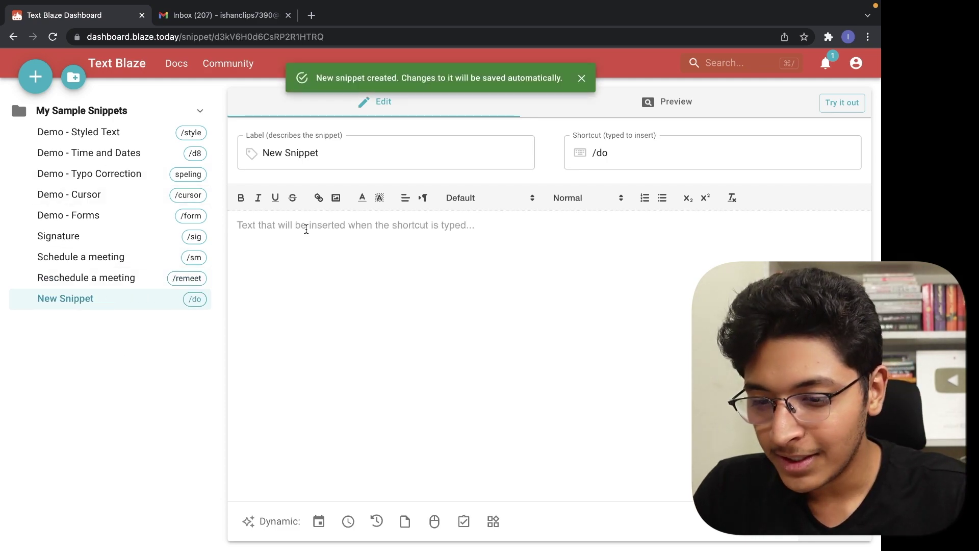
Label the new snippet 'Services' and set its shortcut to /service.
left_click(334, 153)
triple_click(334, 153)
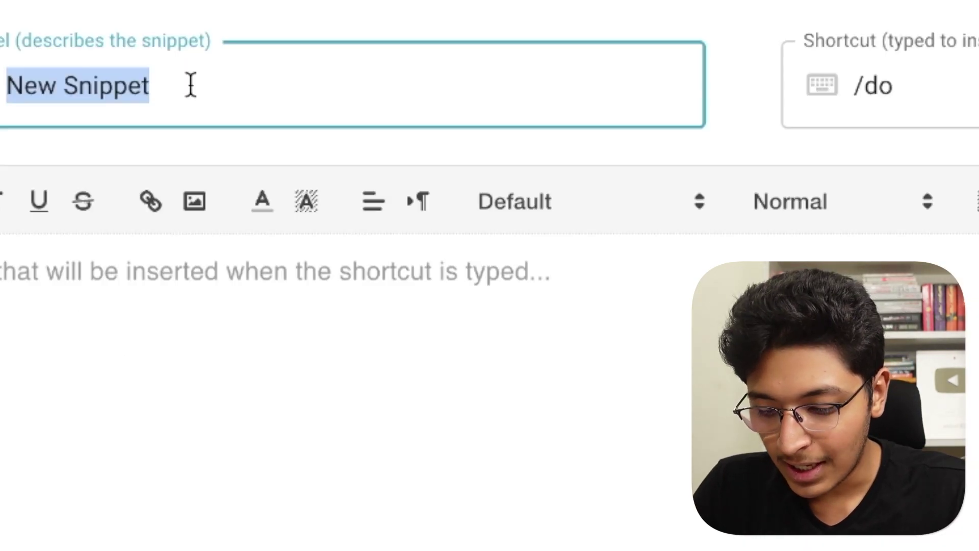
type("Services")
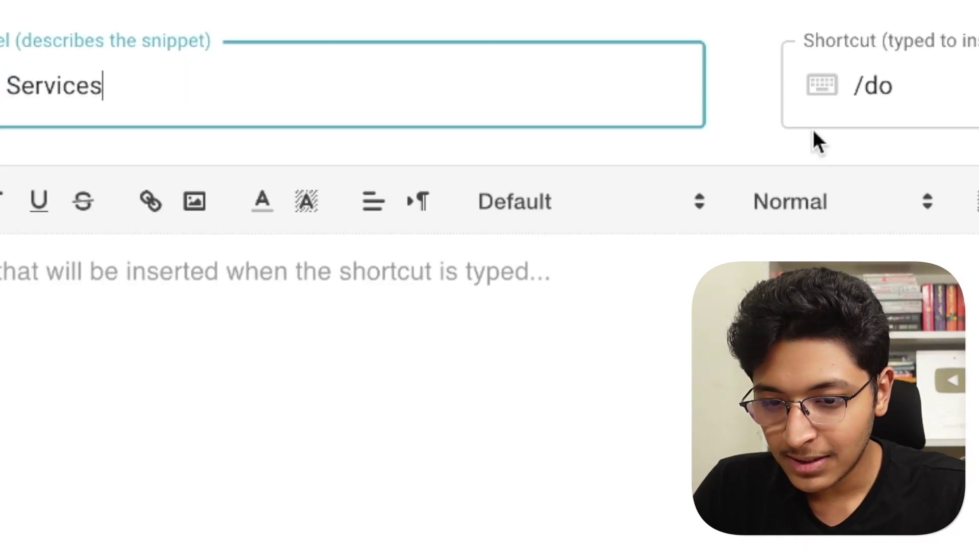
left_click(972, 76)
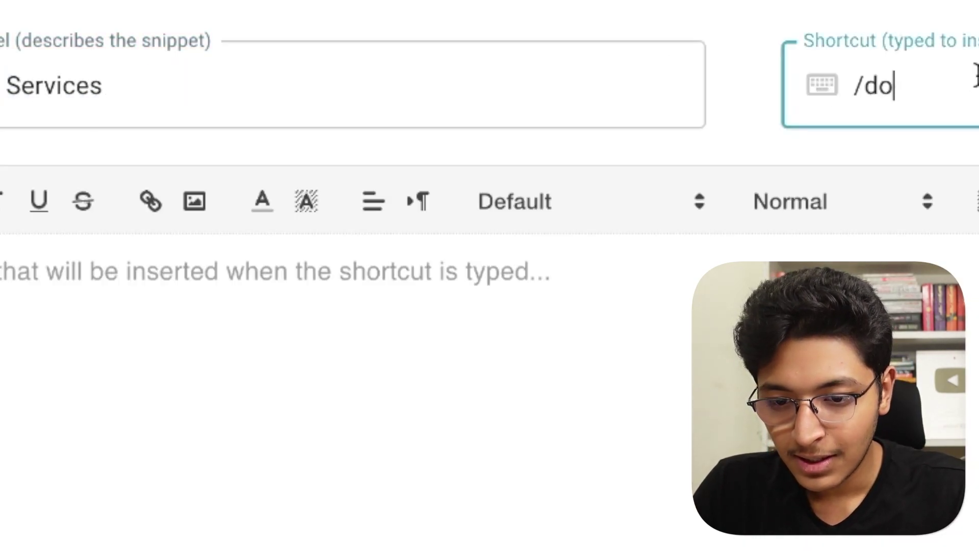
key("BackSpace")
key("BackSpace")
type("service")
Write the services email body, listing YouTube and Instagram Account Management, with a thanks sign-off.
left_click(609, 268)
type("Hey, Thanks a lot for reaching out.  Here are all the services that I provide: YouTube Channel Management Video Editing Thumbnail Designing")
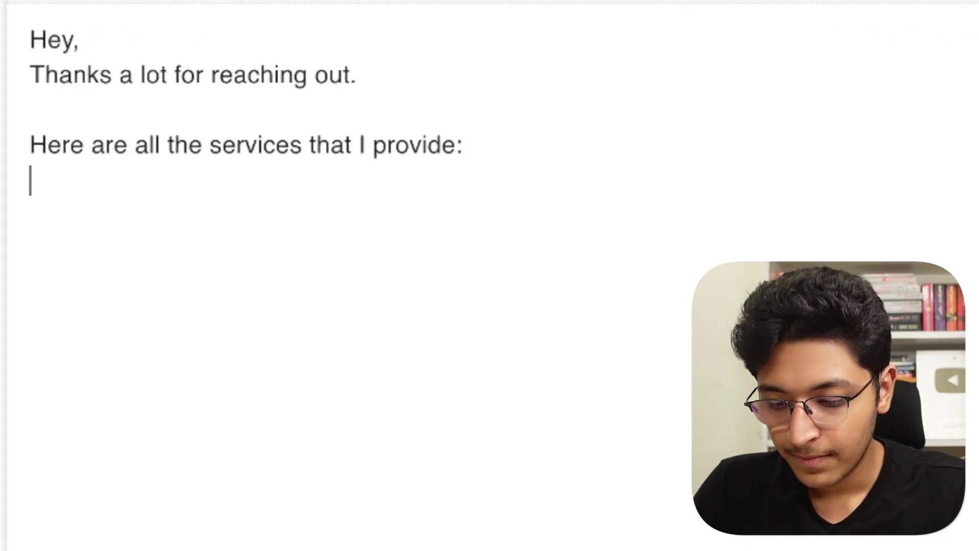
key("Up")
key("Up")
key("End")
key("Return")
type("Instagram Account Management")
key("Down")
key("Down")
key("End")
key("Return")
key("Return")
type("You can let me know your needs and accordingly I'll send")
key("BackSpace")
key("BackSpace")
key("BackSpace")
key("BackSpace")
type("provide  Thanks, Ishan")
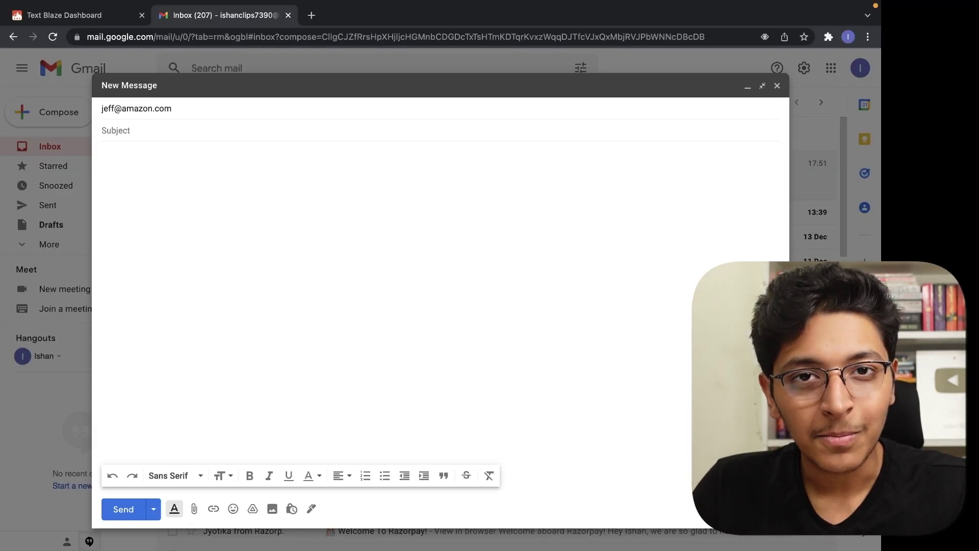
Finish typing /services in the Gmail draft, then go back to the Services snippet.
type("ices")
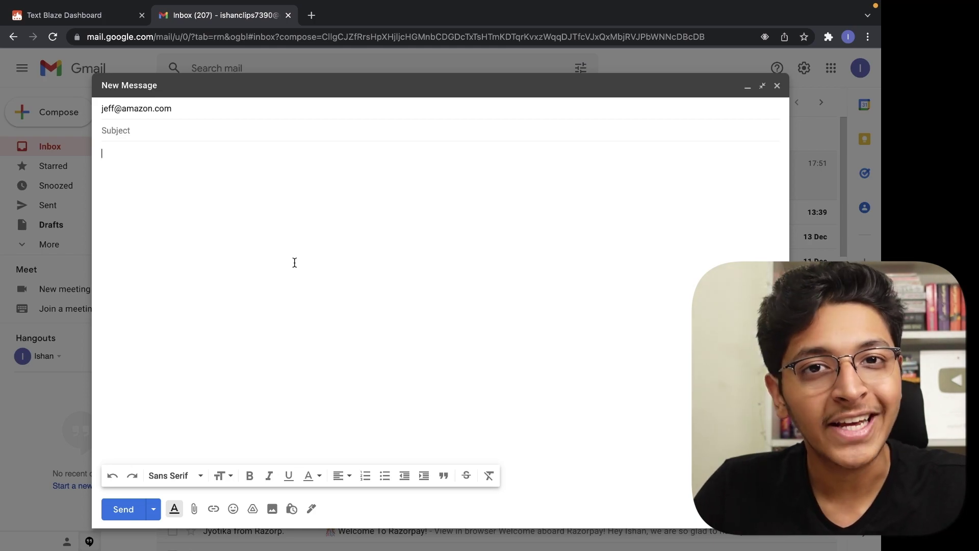
left_click(66, 15)
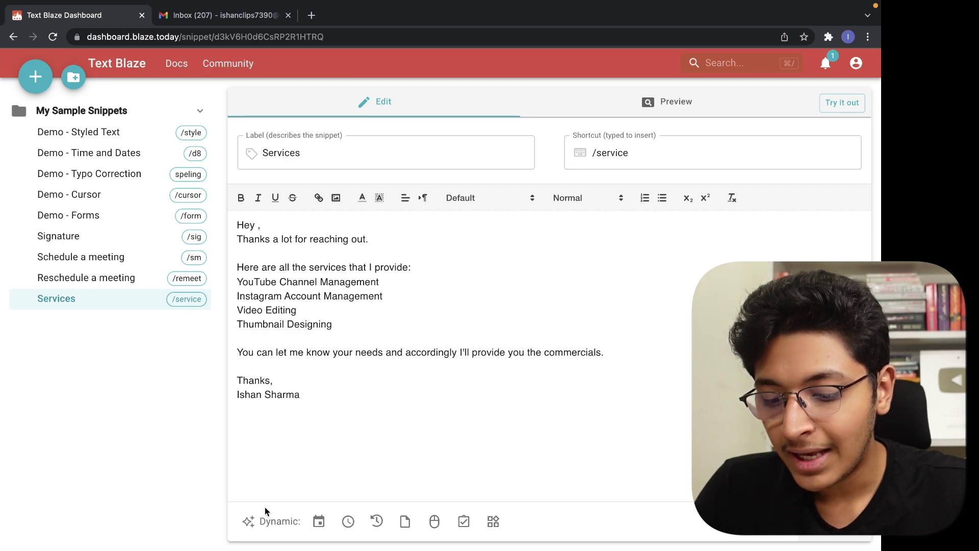
Insert a fill-in text field after 'Hey' in Services and test /services in Gmail with a name.
scroll(258, 520, "up", 5)
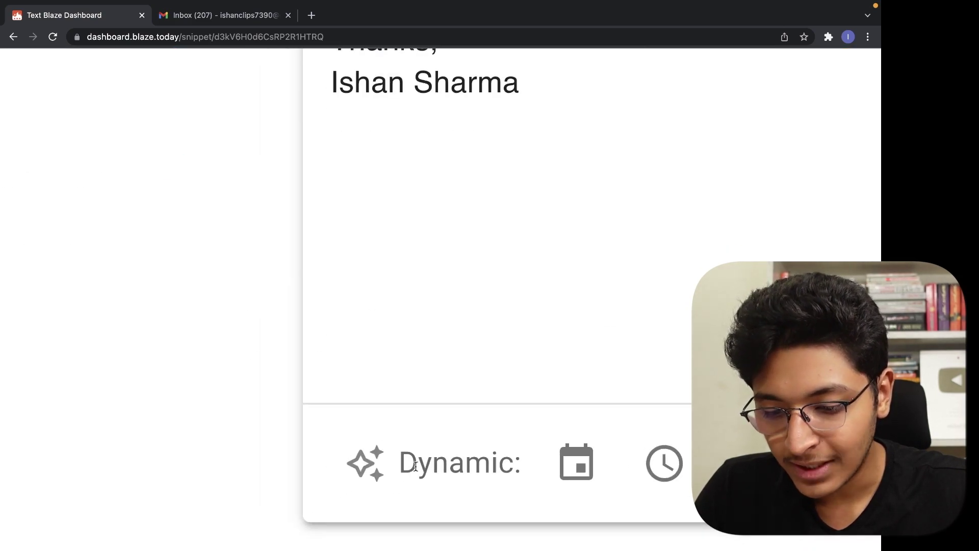
scroll(416, 465, "down", 5)
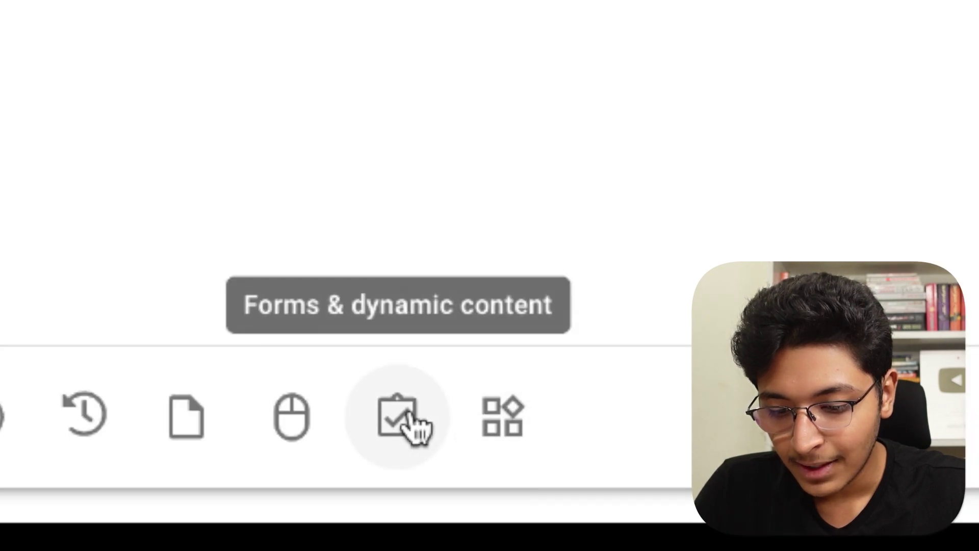
left_click(467, 523)
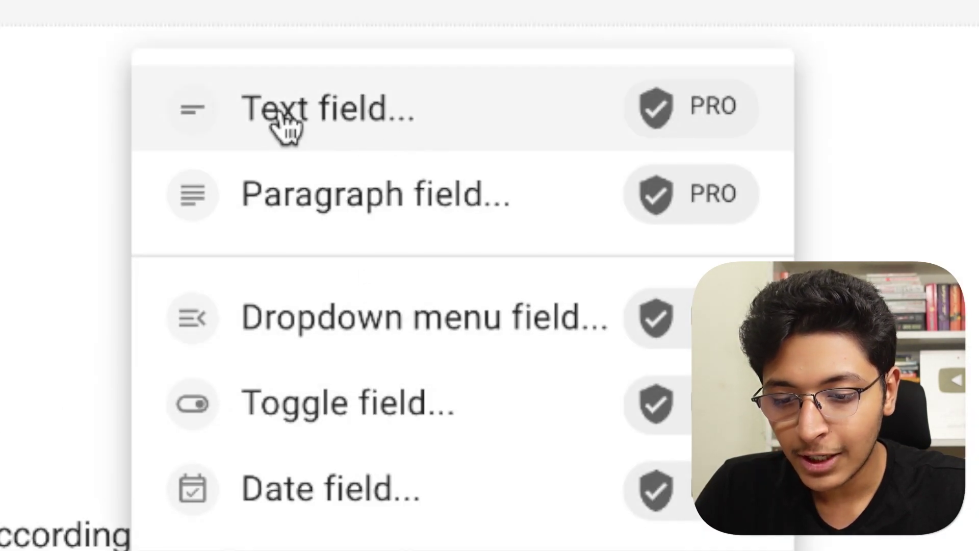
left_click(350, 127)
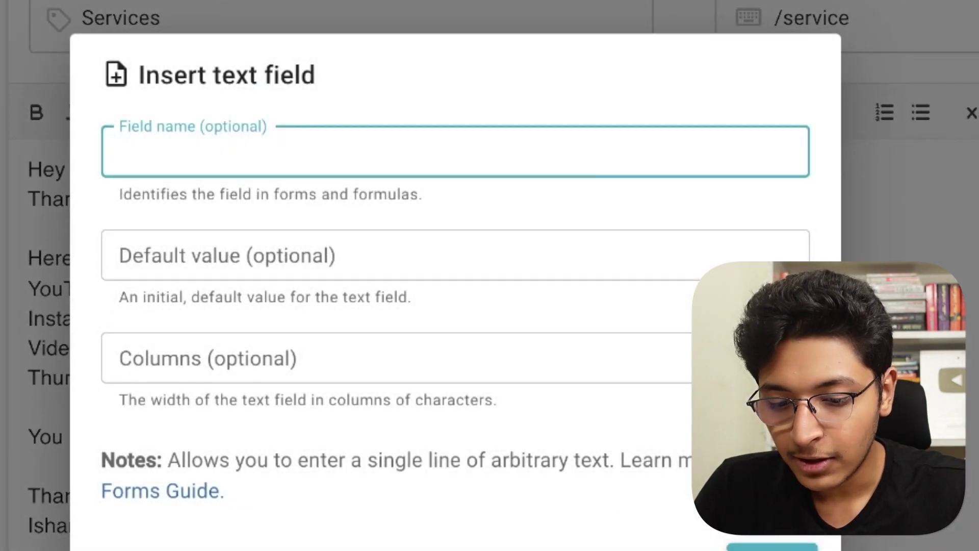
key("Return")
type("/se")
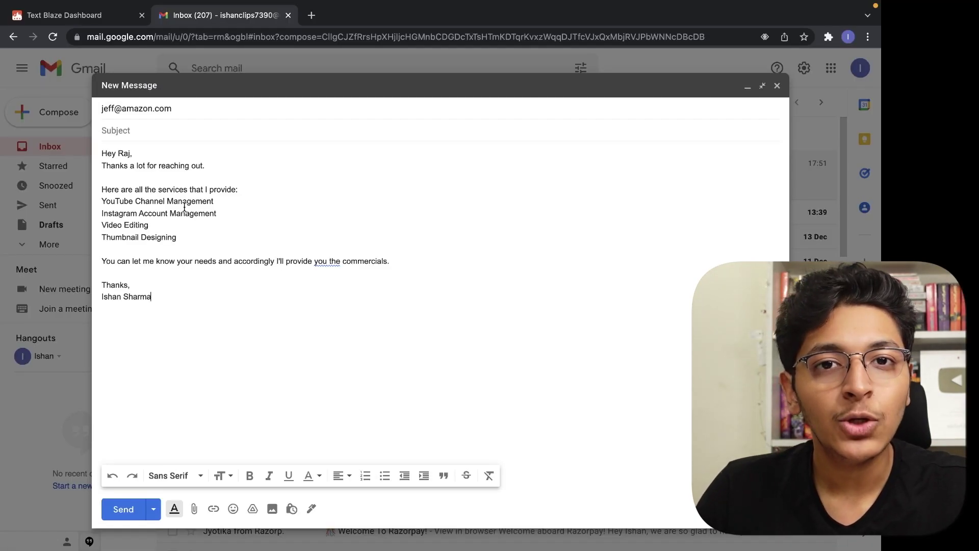
left_click(96, 18)
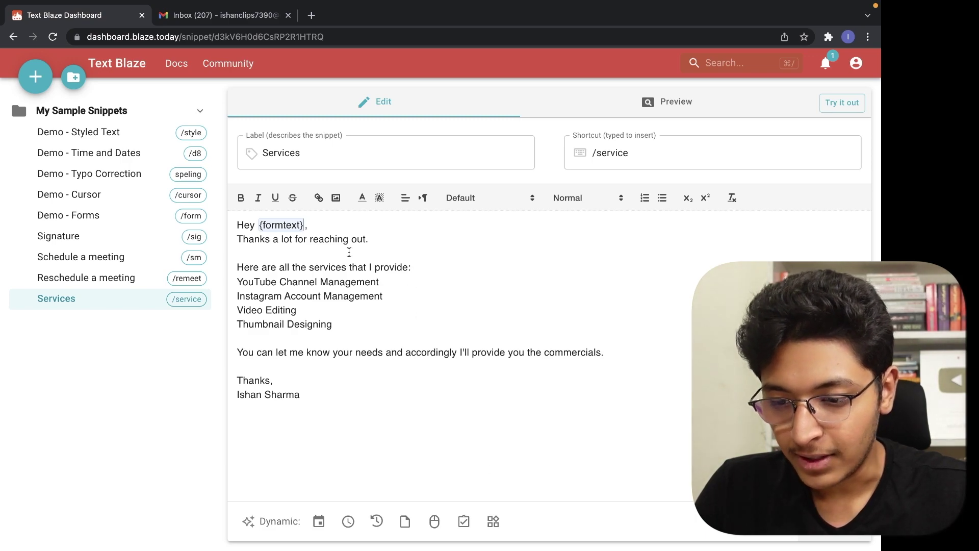
Replace the unnamed greeting field in Services with a text field named 'recipient'.
left_click_drag(304, 227, 257, 226)
key("BackSpace")
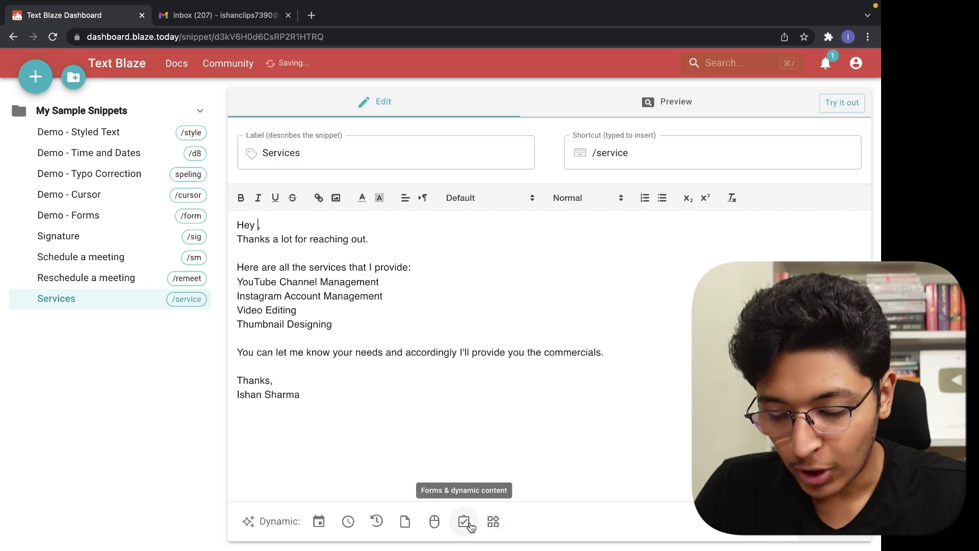
left_click(463, 520)
left_click(503, 235)
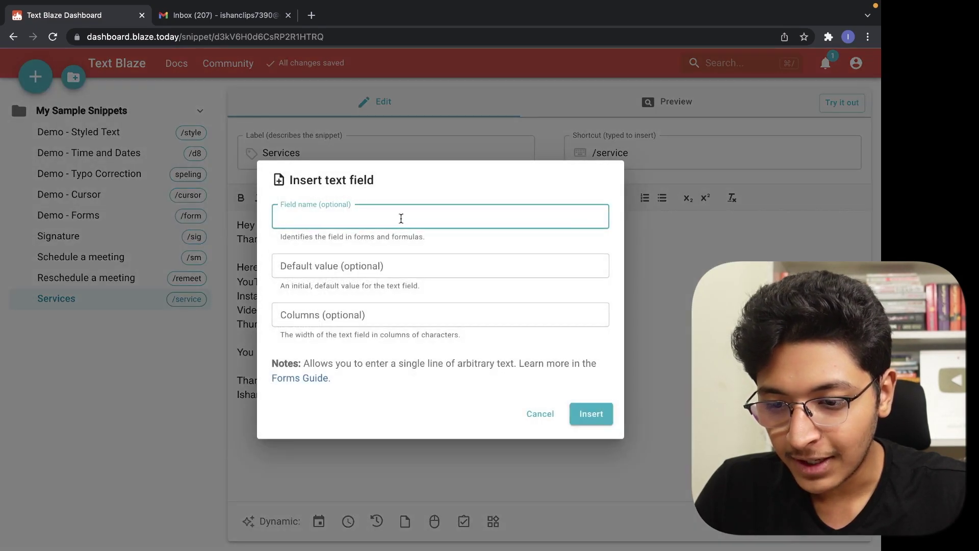
scroll(300, 211, "up", 5)
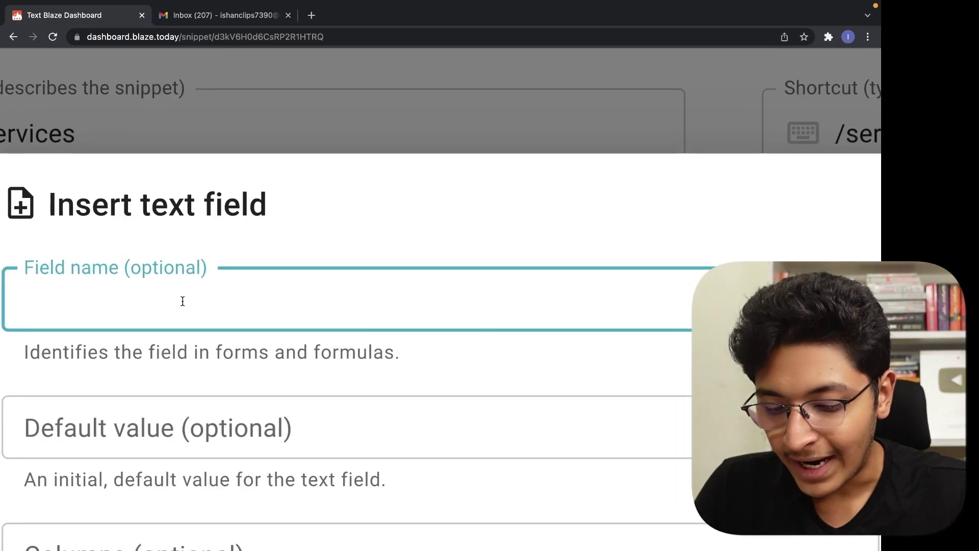
type("recipient")
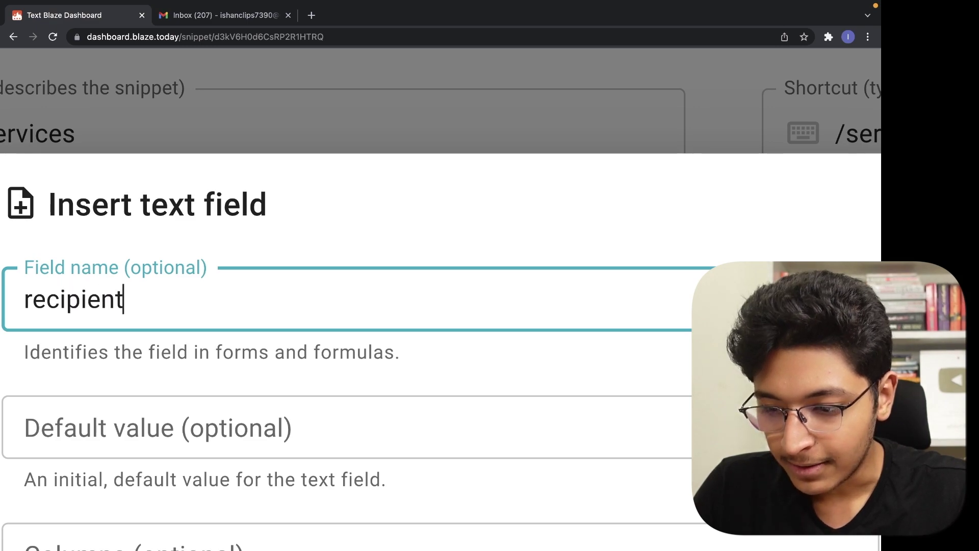
key("Return")
left_click(237, 352)
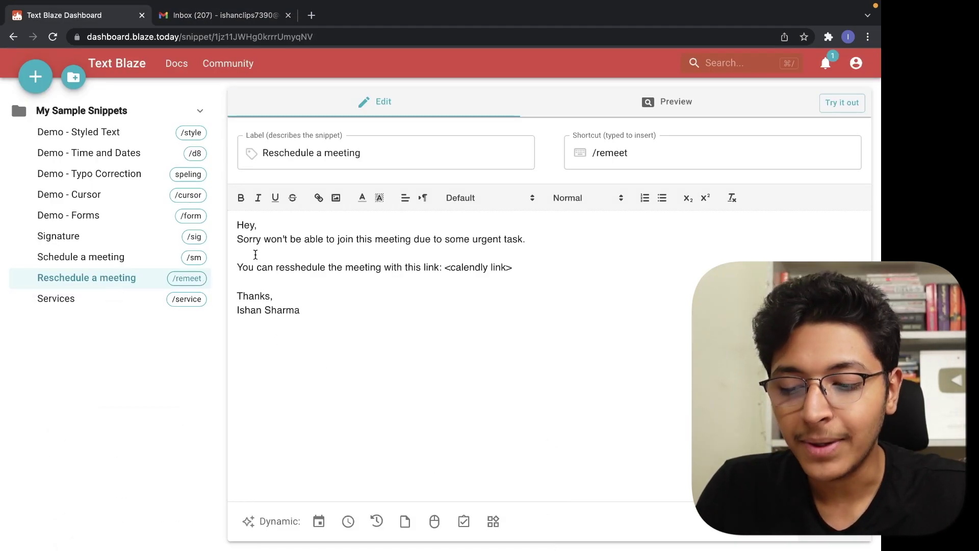
Insert a 'recipient' text field after 'Hey' in /remeet and type 'after' before 'with this link'.
left_click(255, 225)
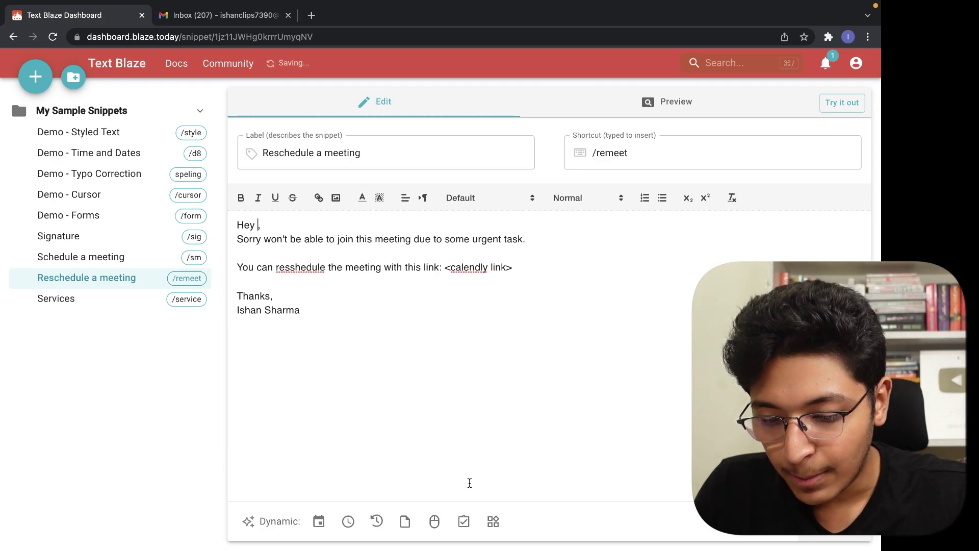
left_click(463, 521)
left_click(467, 171)
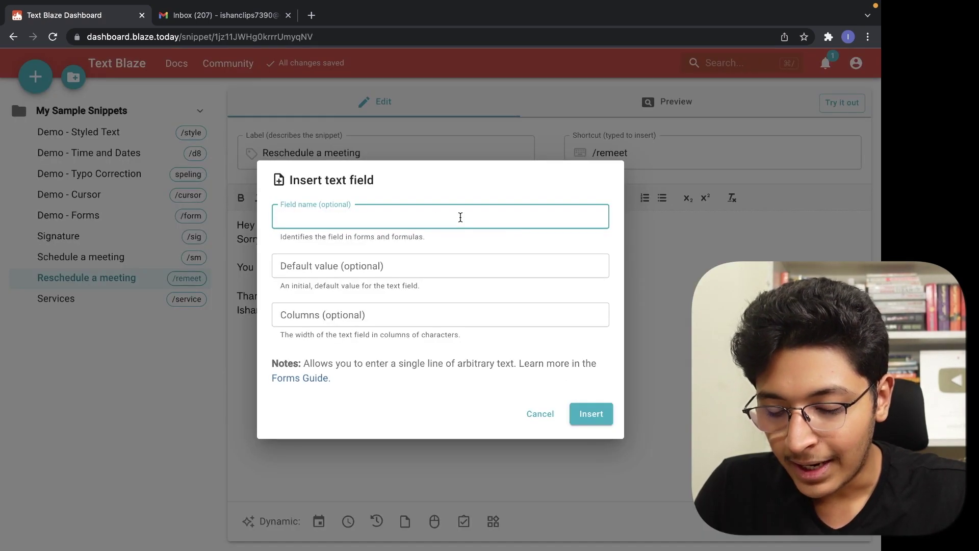
type("recipient")
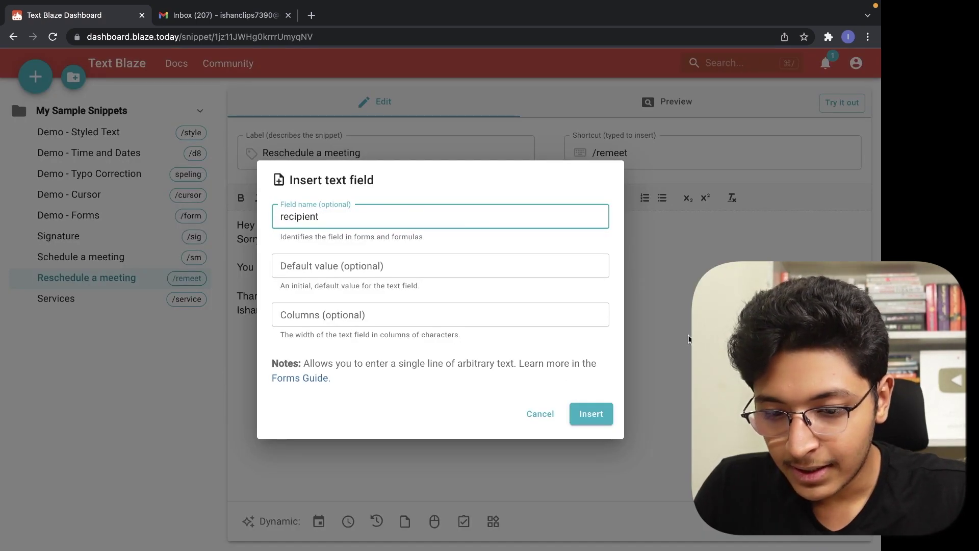
key("Return")
left_click(382, 269)
type("after")
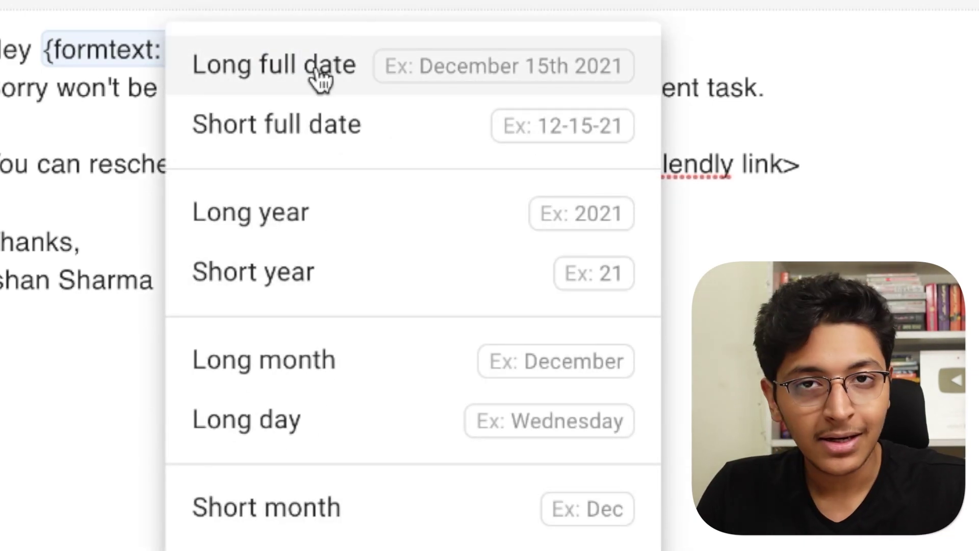
Insert a long full date {time: MMMM Do YYYY} after 'reschedule the meeting after'.
left_click(286, 75)
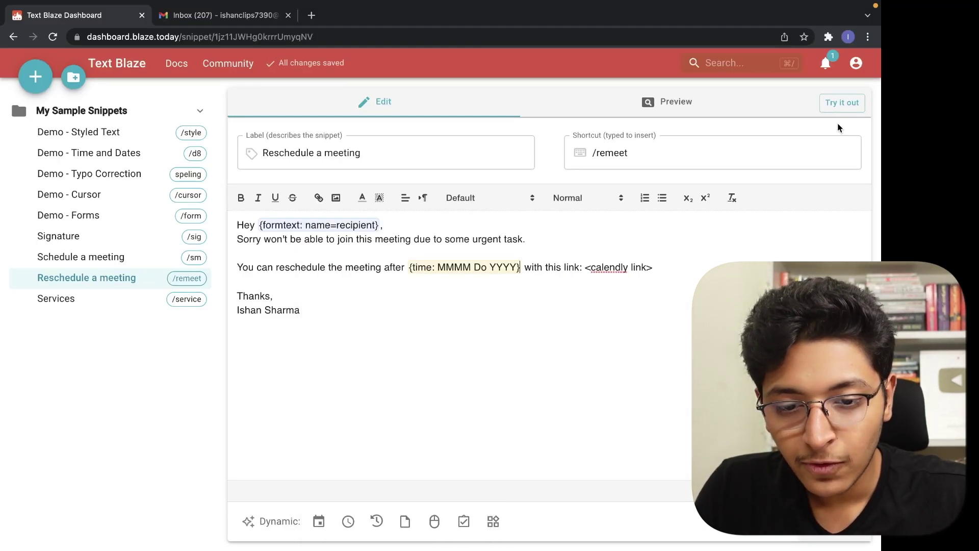
Expand /remeet in the Gmail draft, entering the recipient's name in the form.
left_click(191, 15)
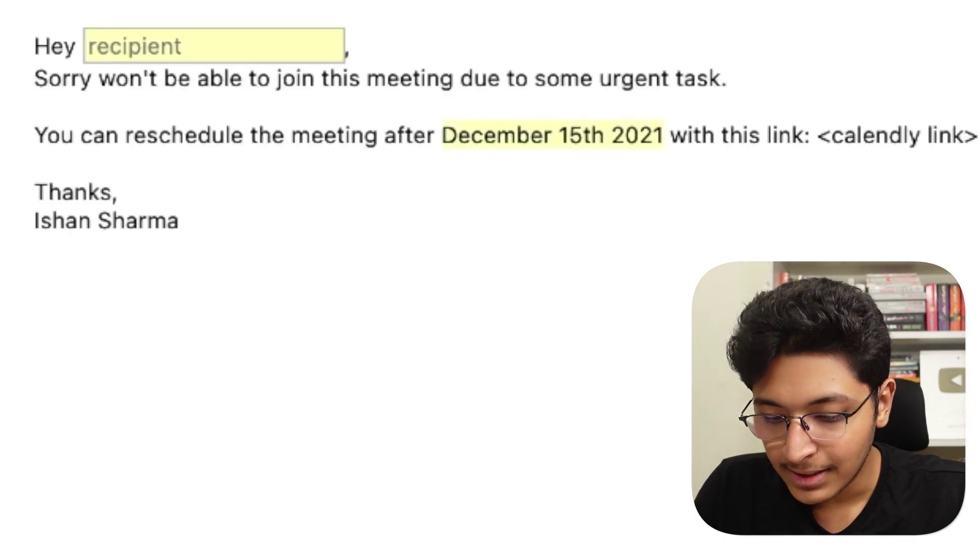
type("Raj")
key("Return")
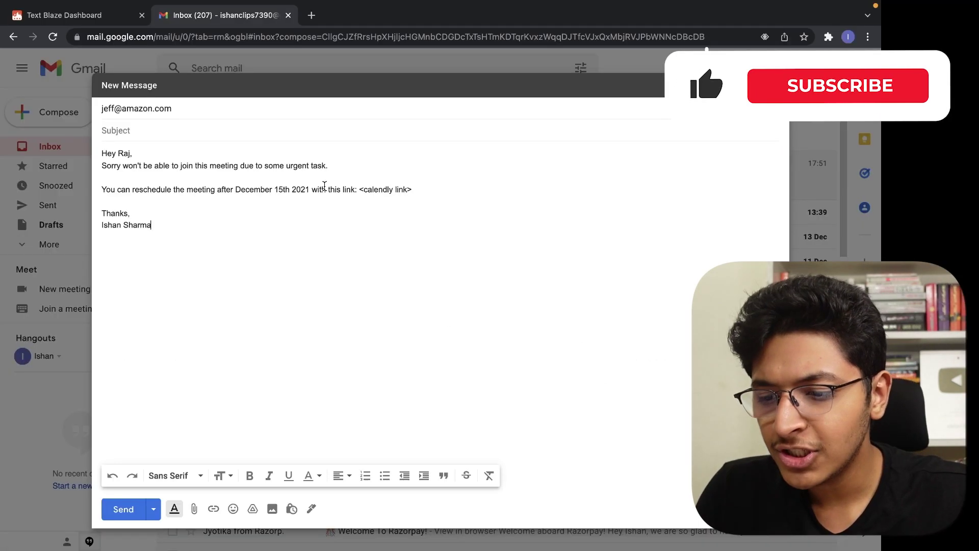
Clear the expanded message from the draft and go back to the Text Blaze dashboard.
key("super+a")
key("BackSpace")
left_click(102, 15)
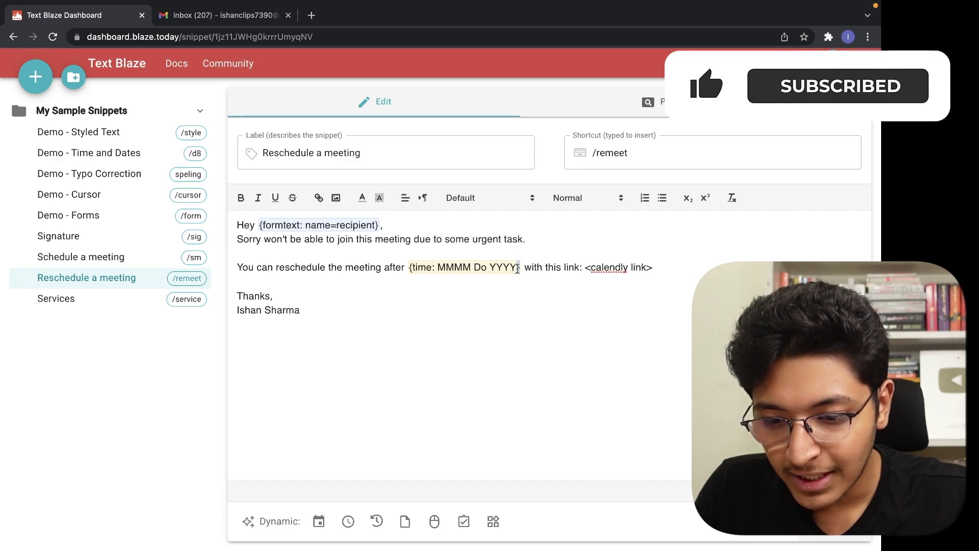
Replace the long date in the /remeet link line with a two-digit Day (01-31) field.
left_click_drag(517, 269, 408, 268)
key("BackSpace")
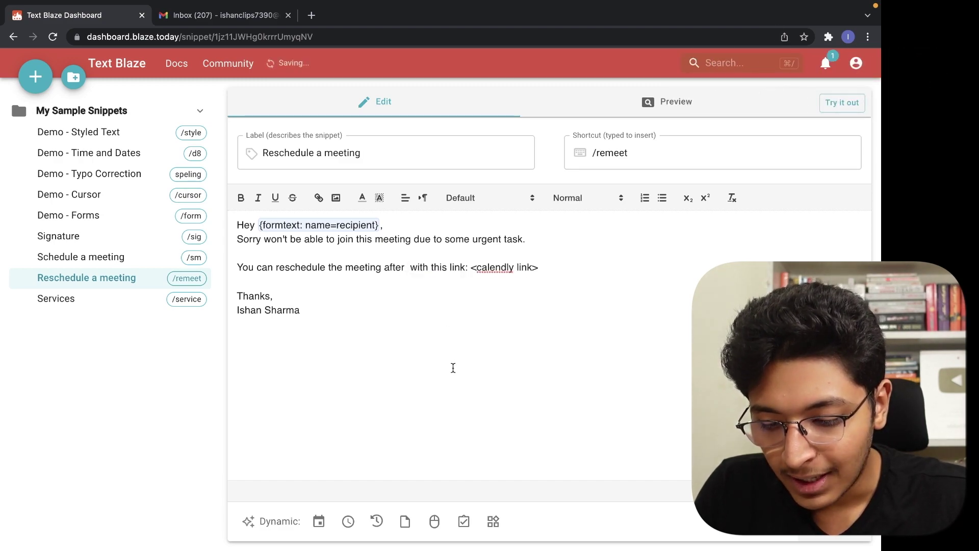
left_click(318, 521)
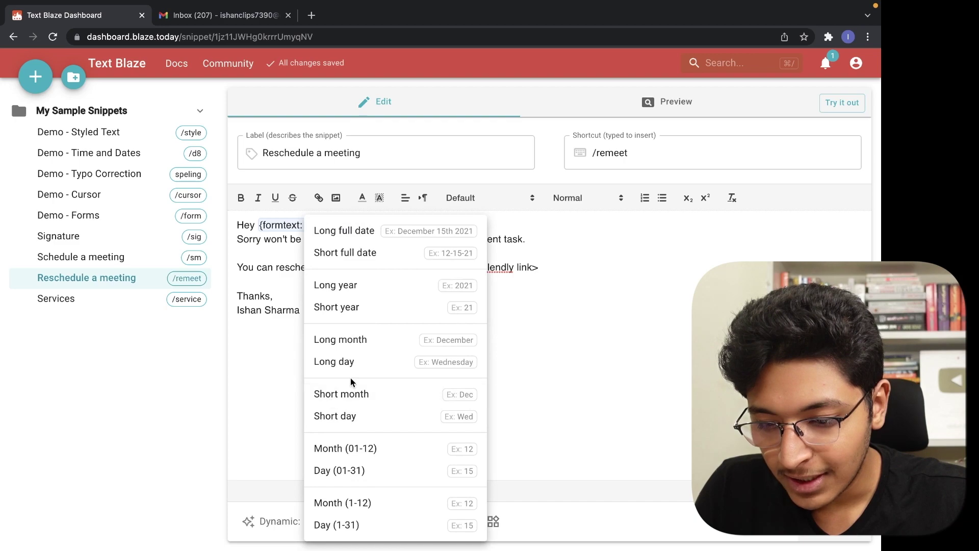
left_click(386, 472)
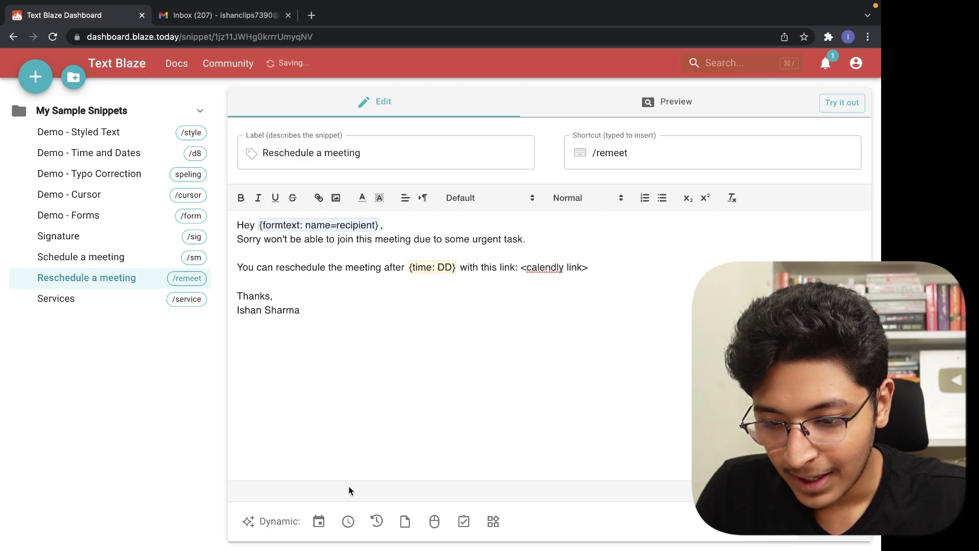
left_click(318, 521)
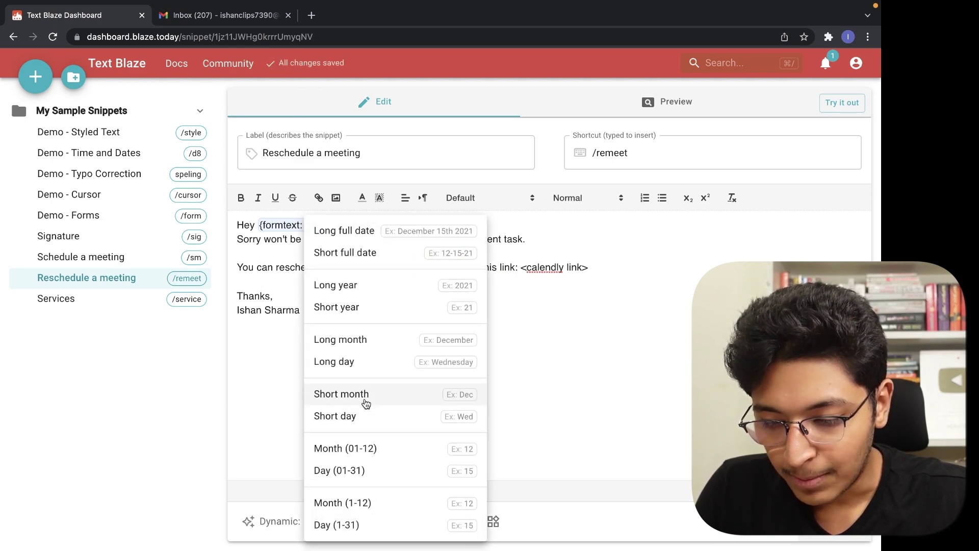
Add a Short month field after the day, then expand /remeet in Gmail with the recipient's name, showing 15Dec.
left_click(366, 396)
key("ctrl+Tab")
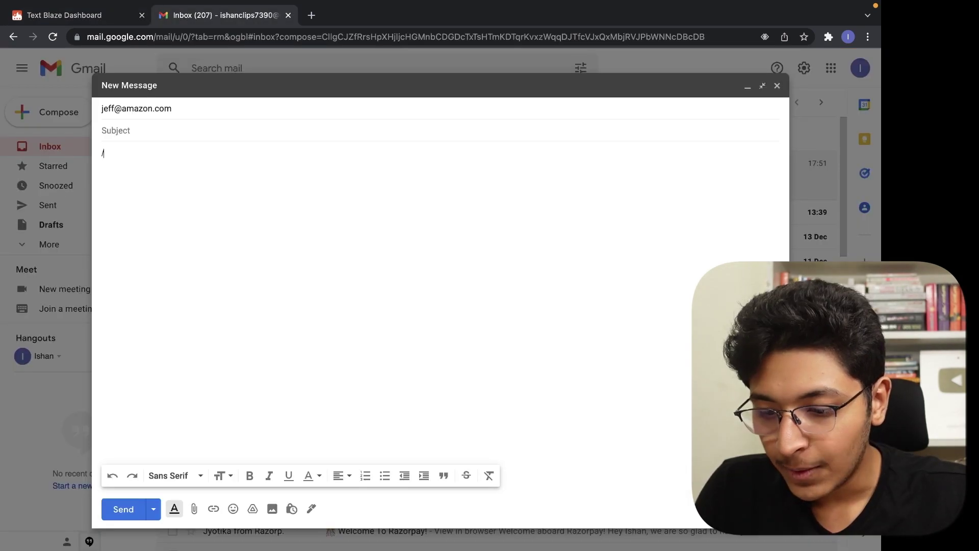
type("t")
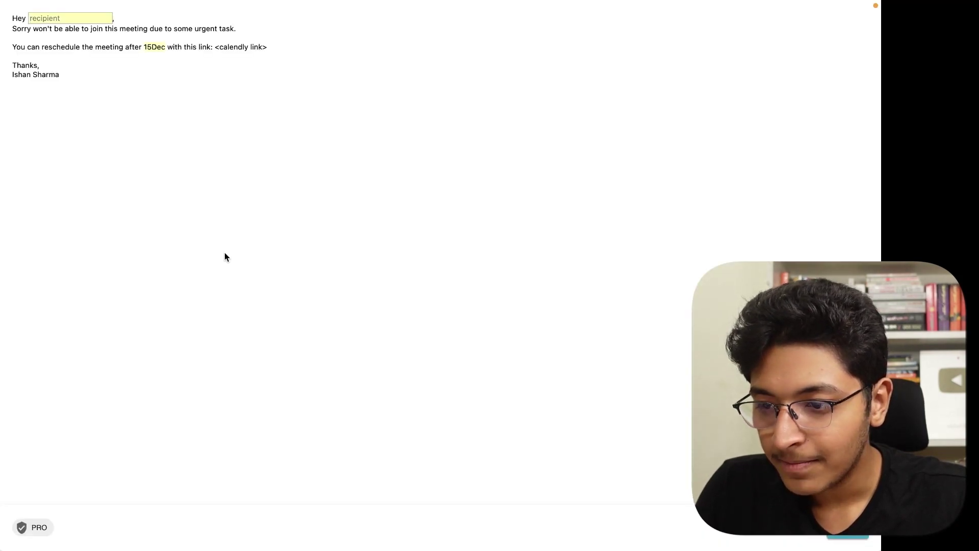
type("Rak")
key("Return")
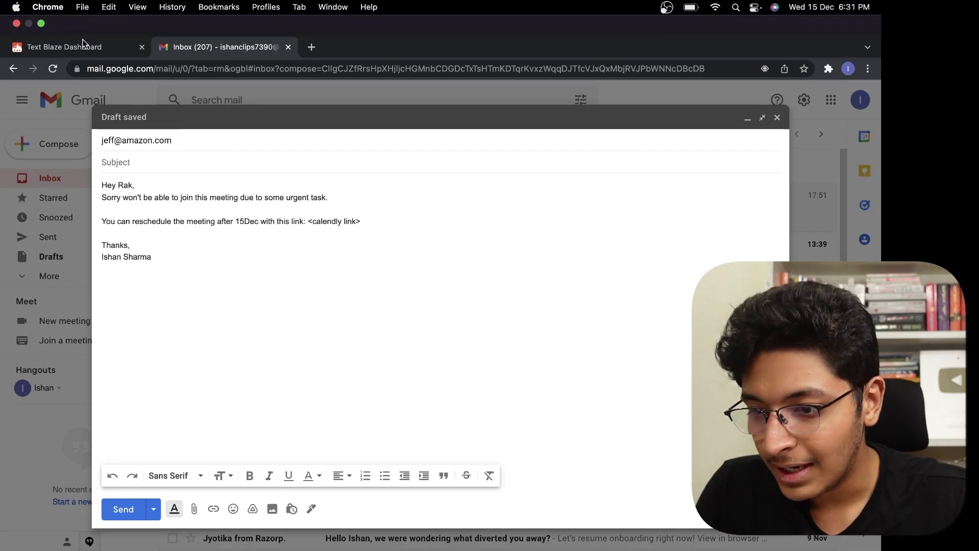
Return to the /remeet snippet between the day and month fields, then browse the Text Blaze Docs page.
left_click(120, 20)
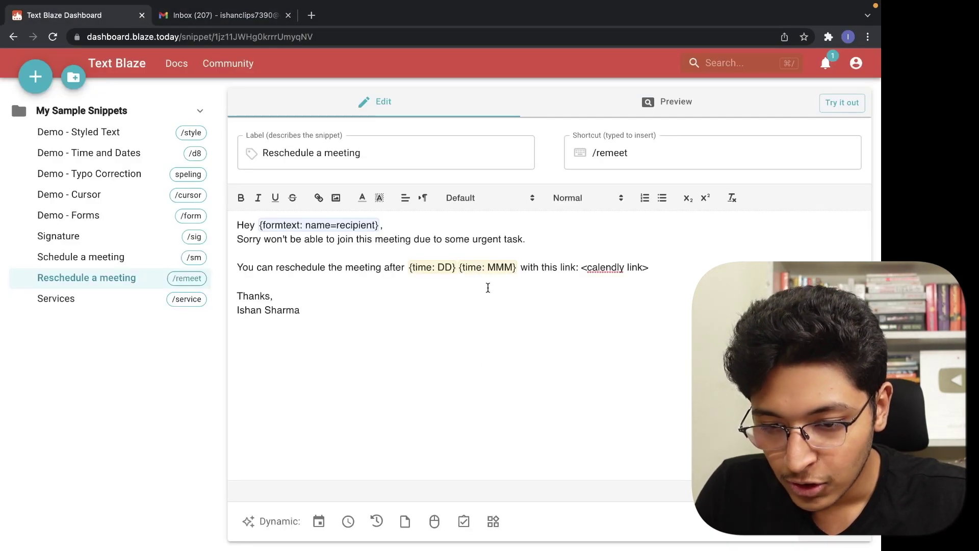
left_click(461, 263)
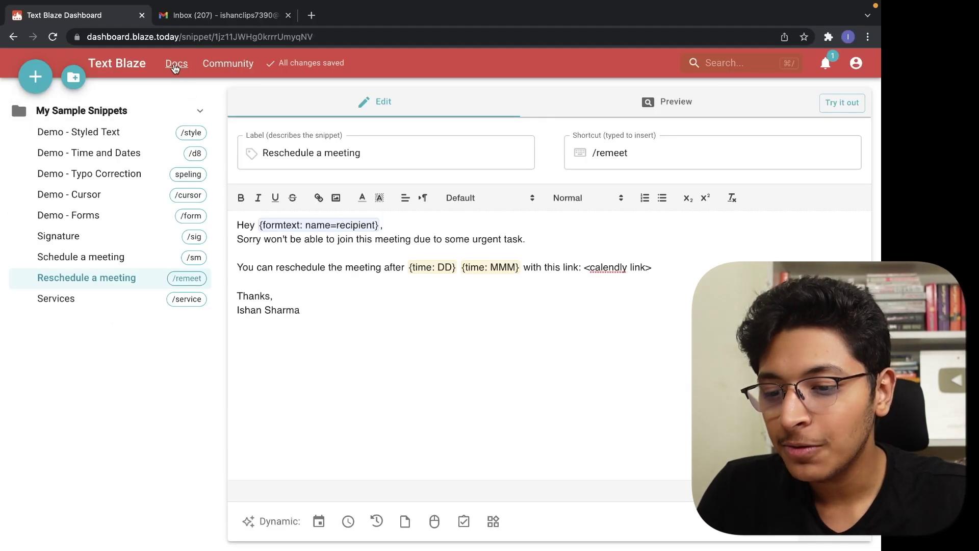
left_click(174, 66)
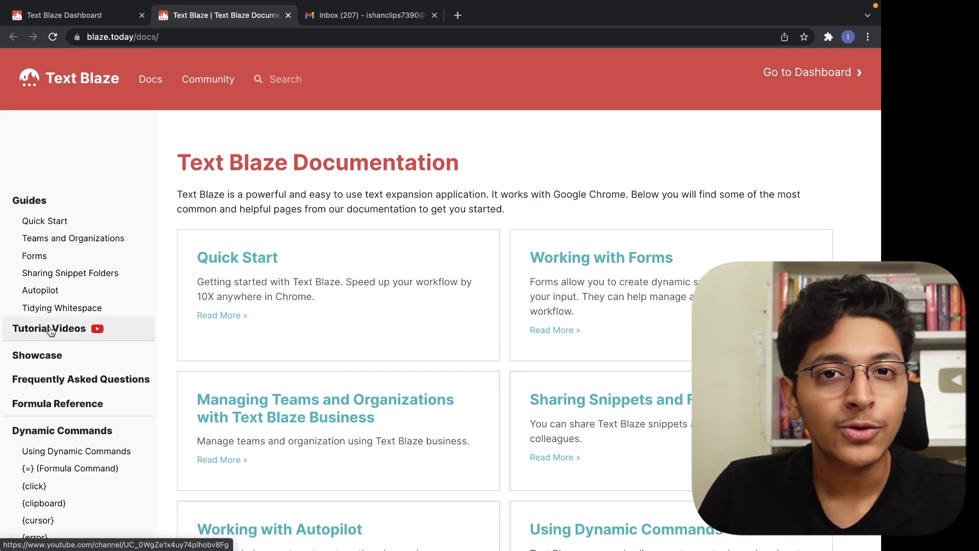
scroll(48, 328, "up", 5)
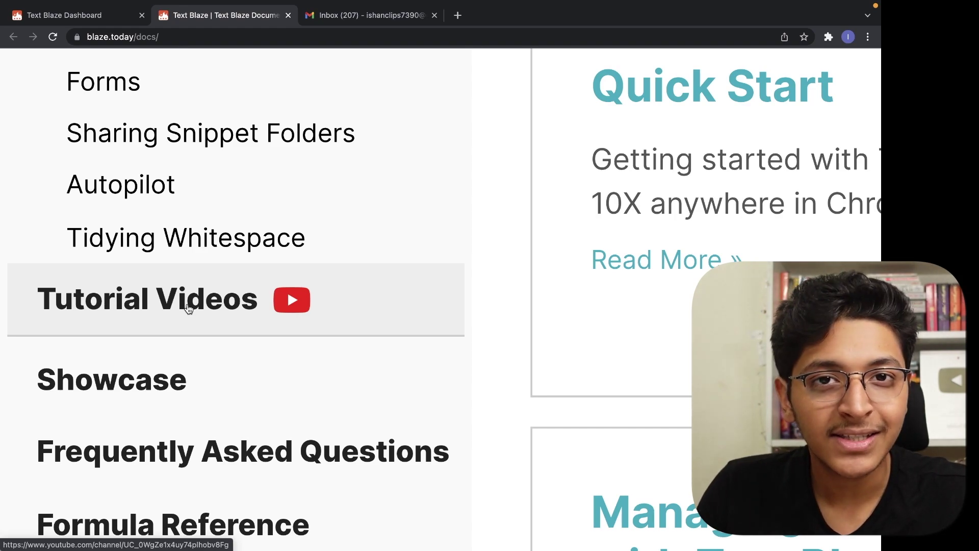
scroll(186, 306, "down", 5)
key("super+1")
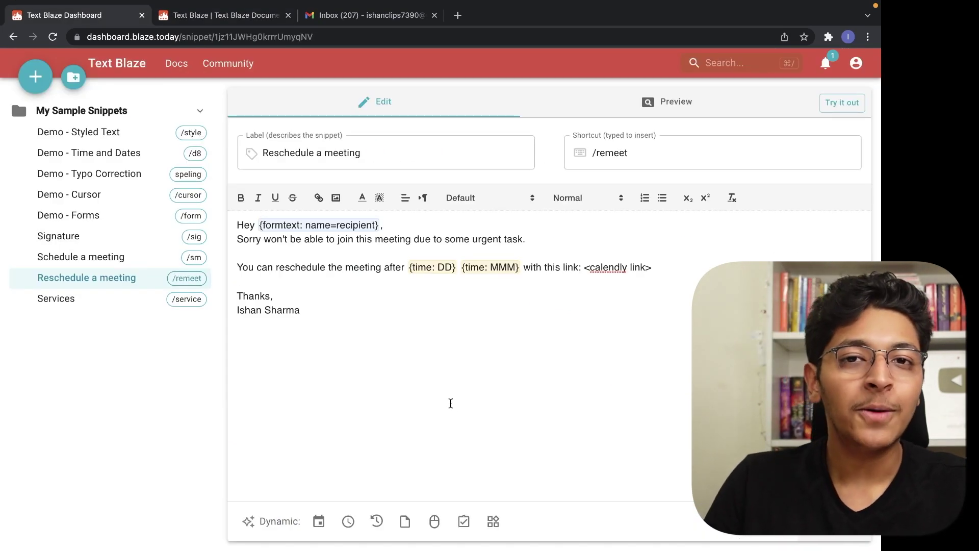
left_click(319, 520)
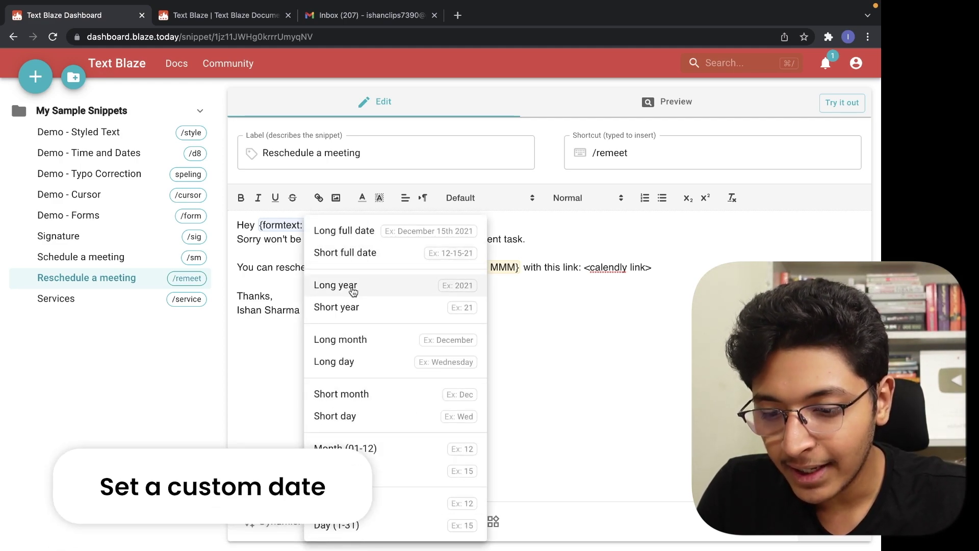
left_click(295, 437)
left_click(348, 525)
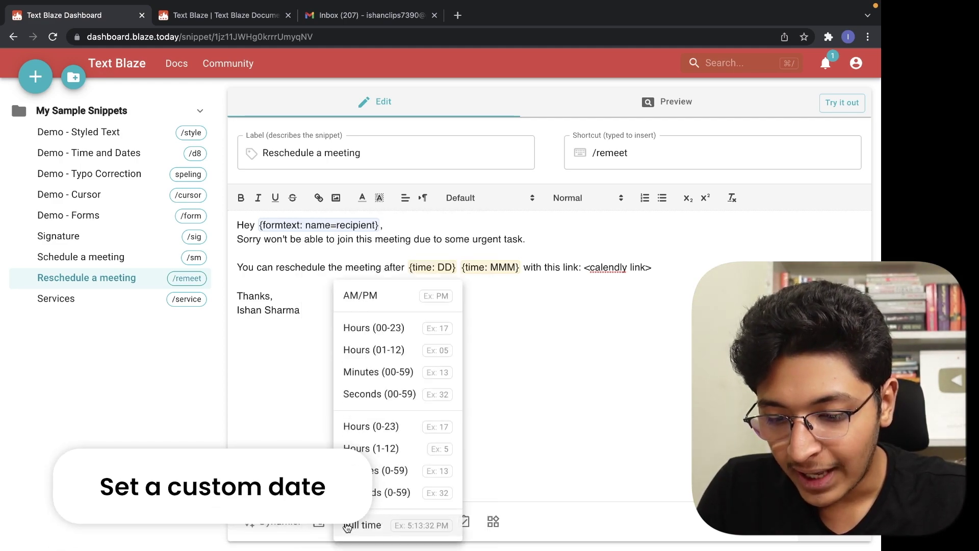
left_click(278, 406)
left_click(378, 520)
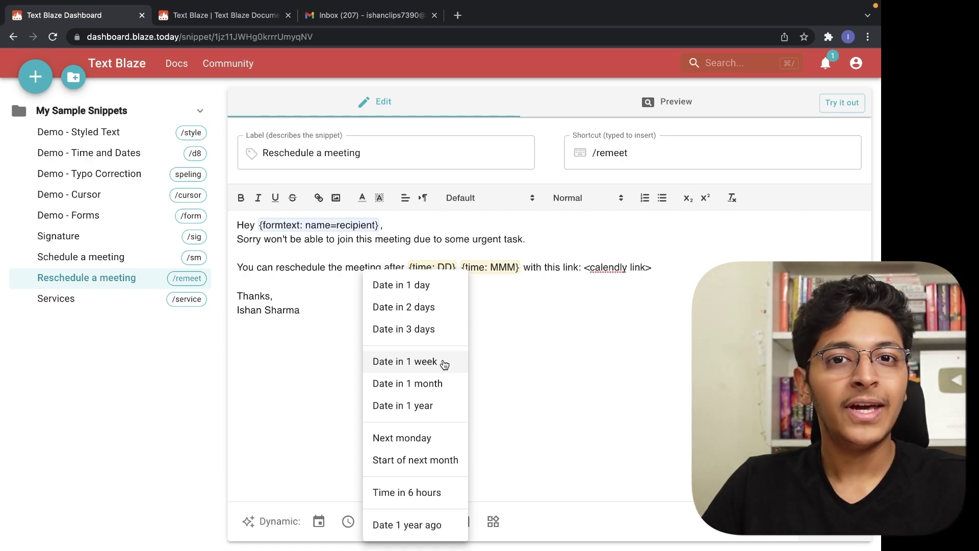
Look through the Insertion context, mouse interaction and Forms menus without inserting, then open My Sample Snippets.
left_click(524, 394)
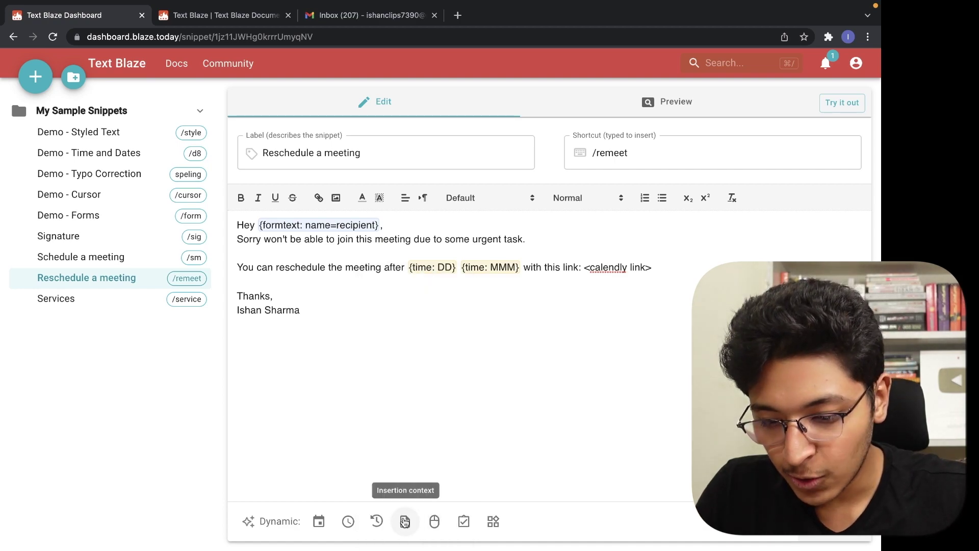
left_click(405, 521)
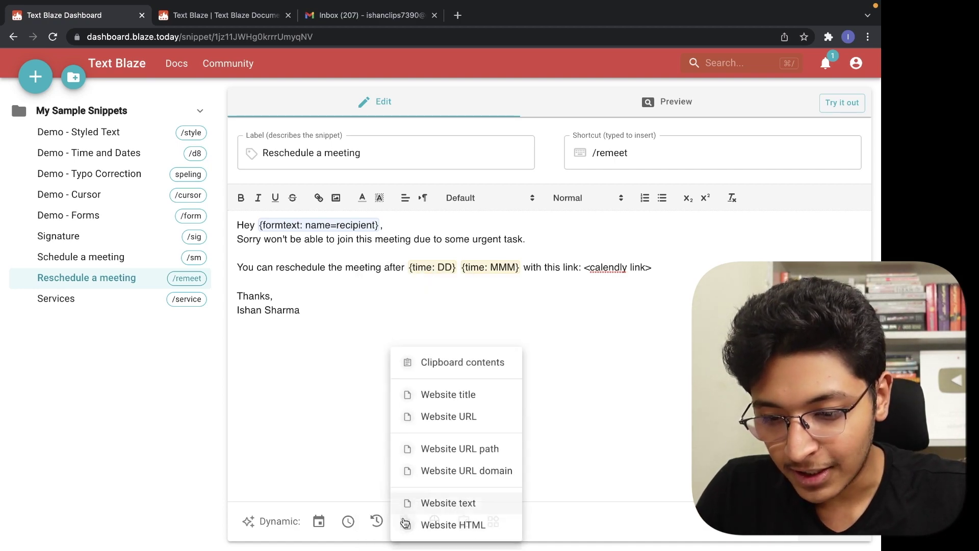
left_click(543, 383)
left_click(434, 522)
left_click(373, 420)
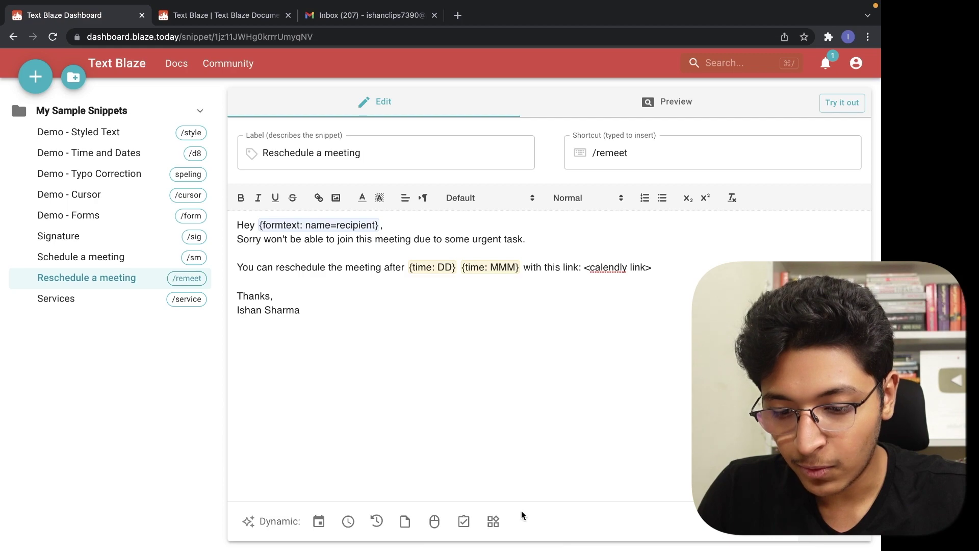
left_click(465, 522)
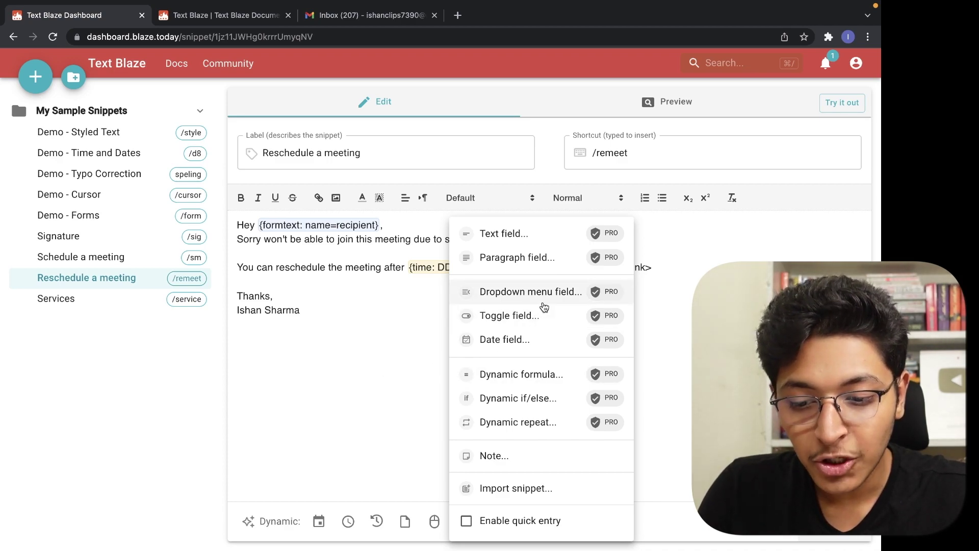
left_click(408, 353)
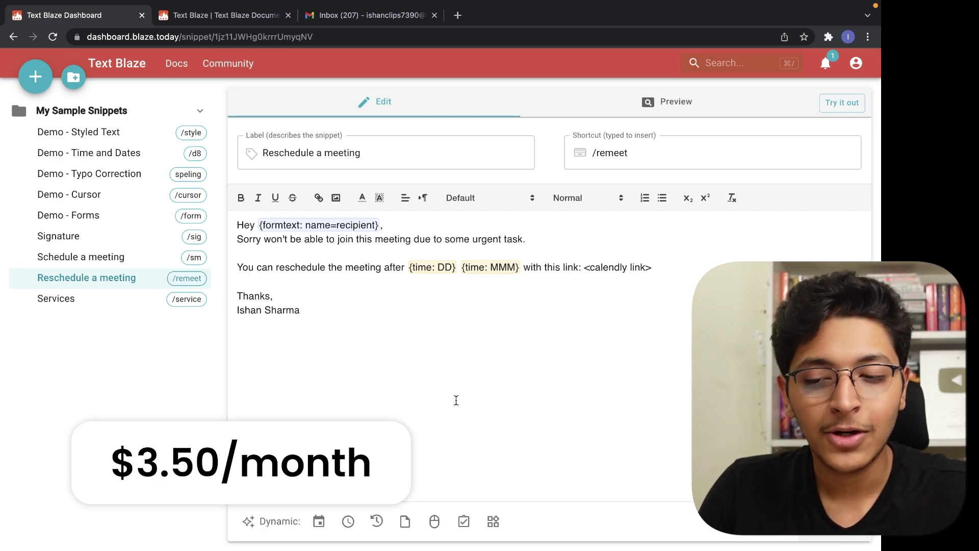
left_click(82, 110)
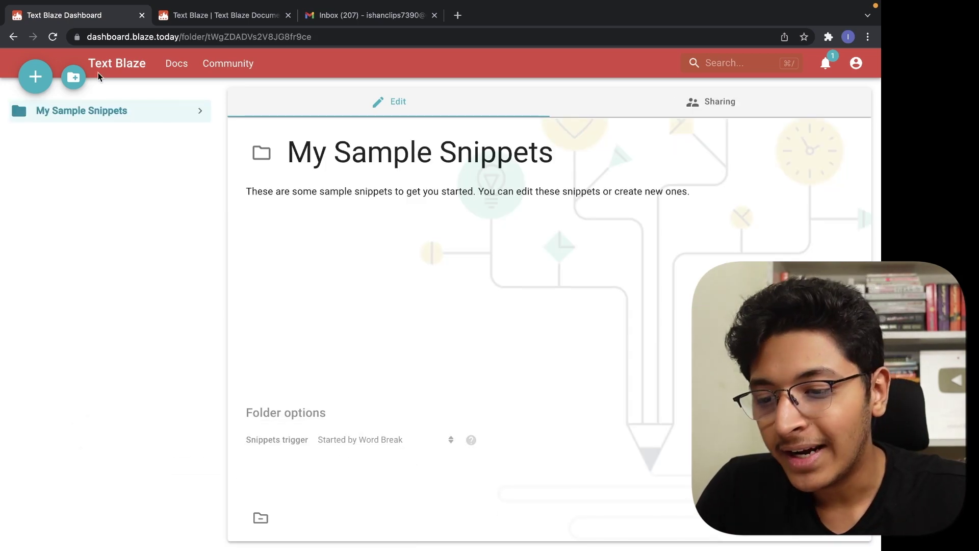
Create a folder named 'Work' and add a new /do snippet to it.
left_click(78, 80)
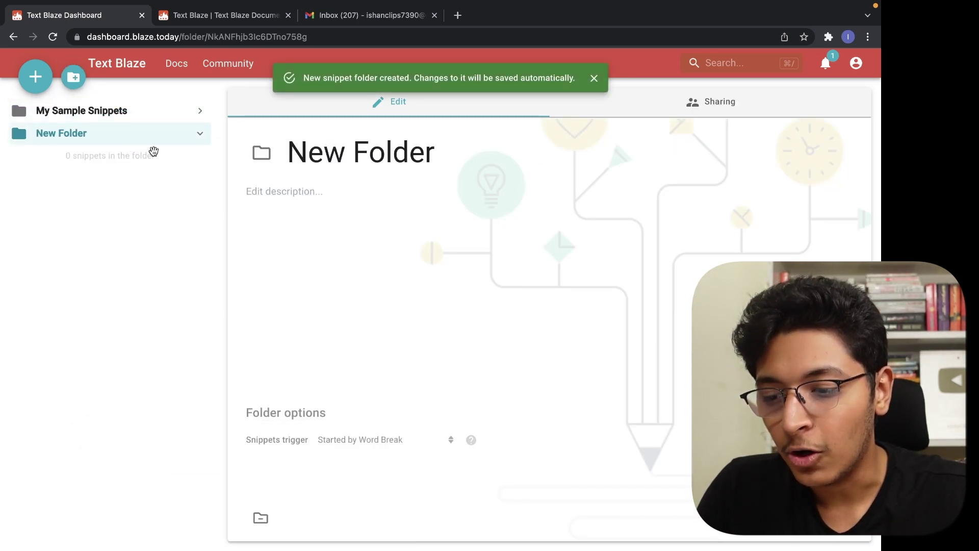
left_click(460, 155)
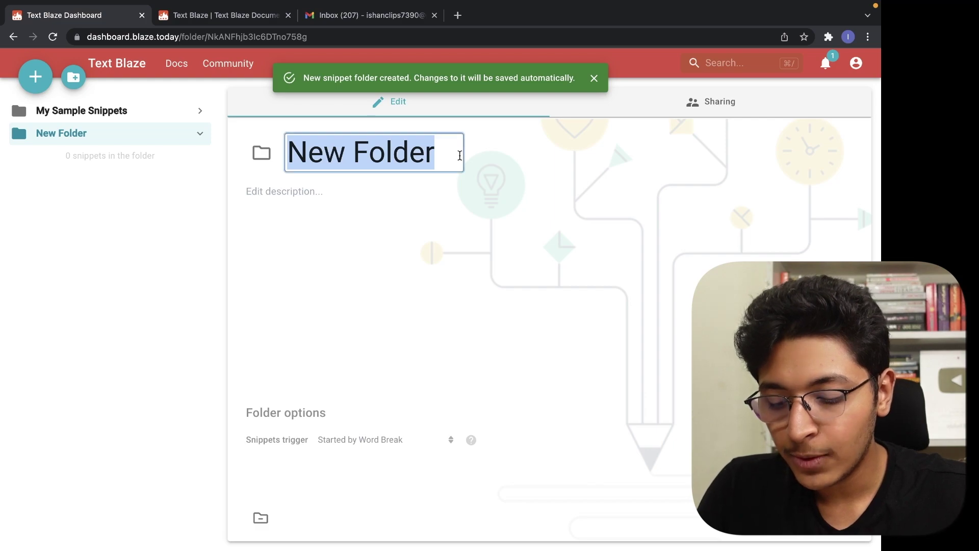
type("Work")
key("Return")
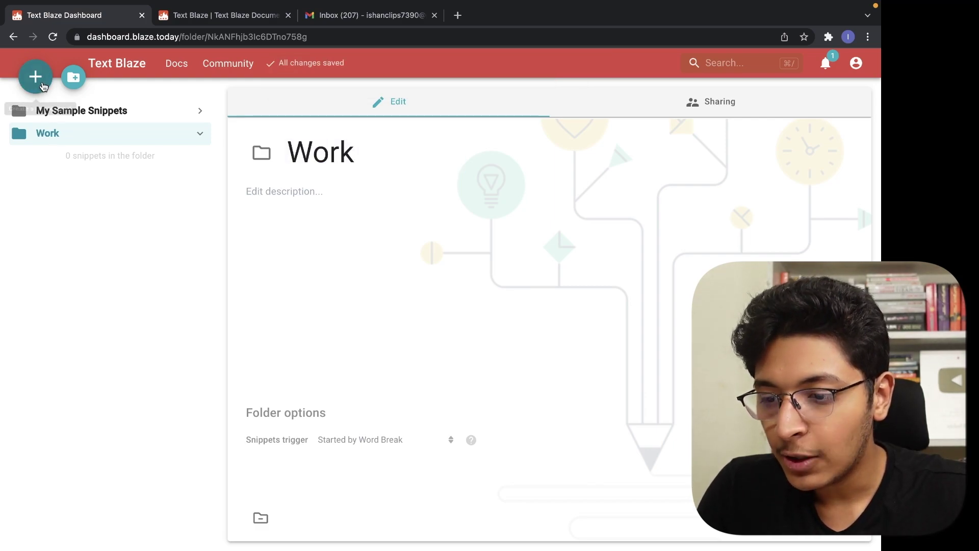
left_click(43, 86)
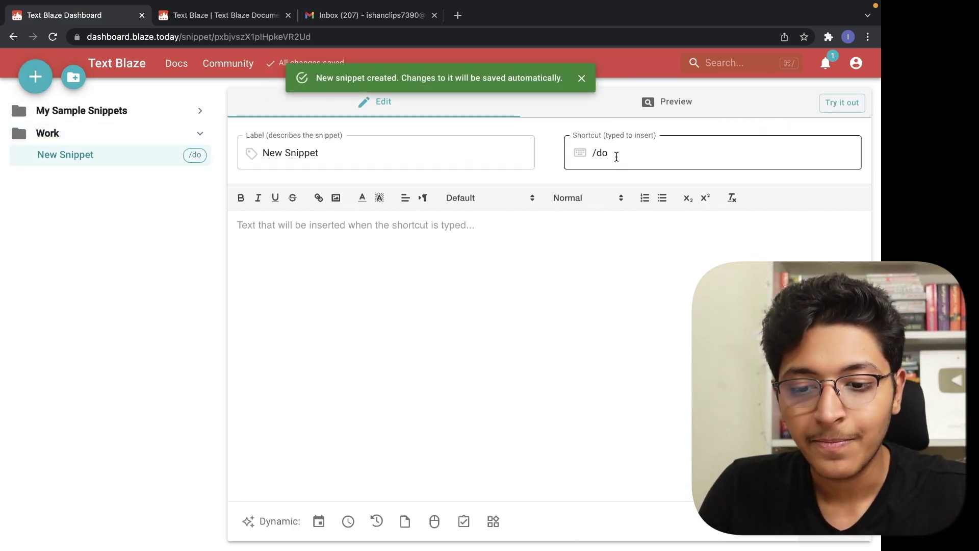